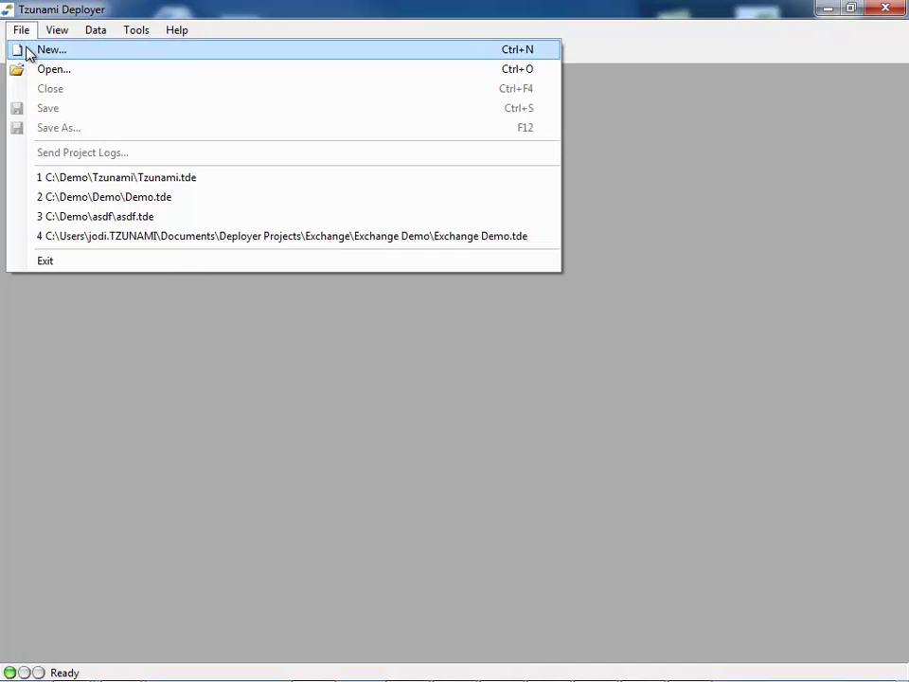
Step: Create the Demo project in C:\Demo with an Exchange source and a Target SharePoint 2010 destination
click(28, 49)
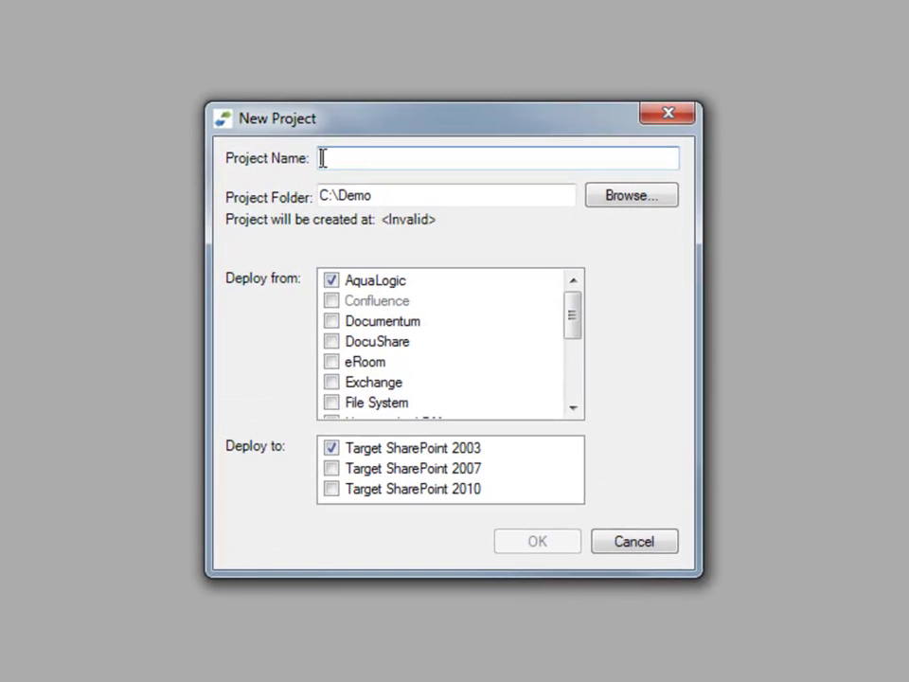
text(D)
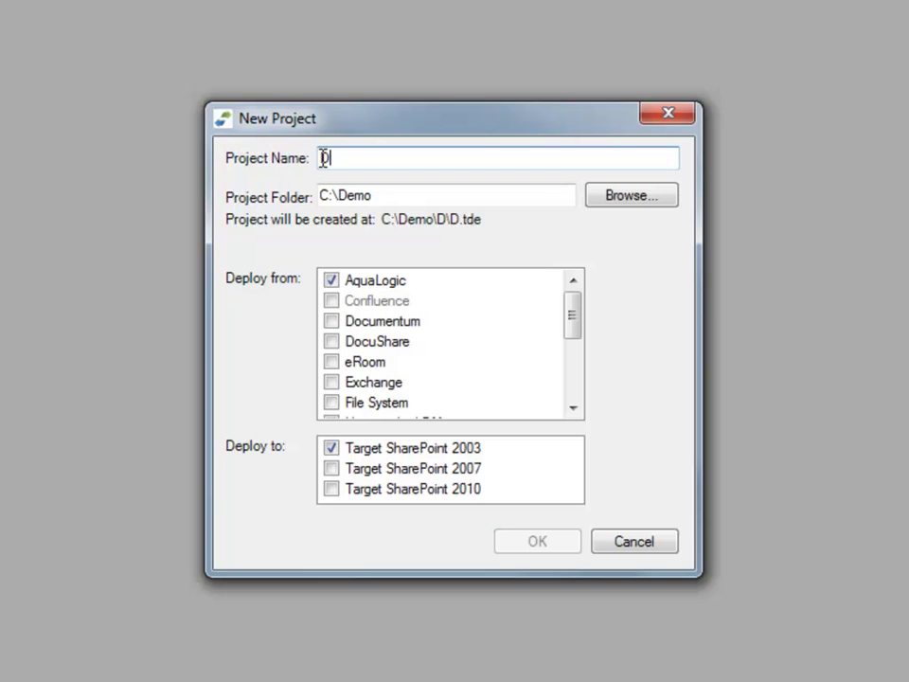
text(emo)
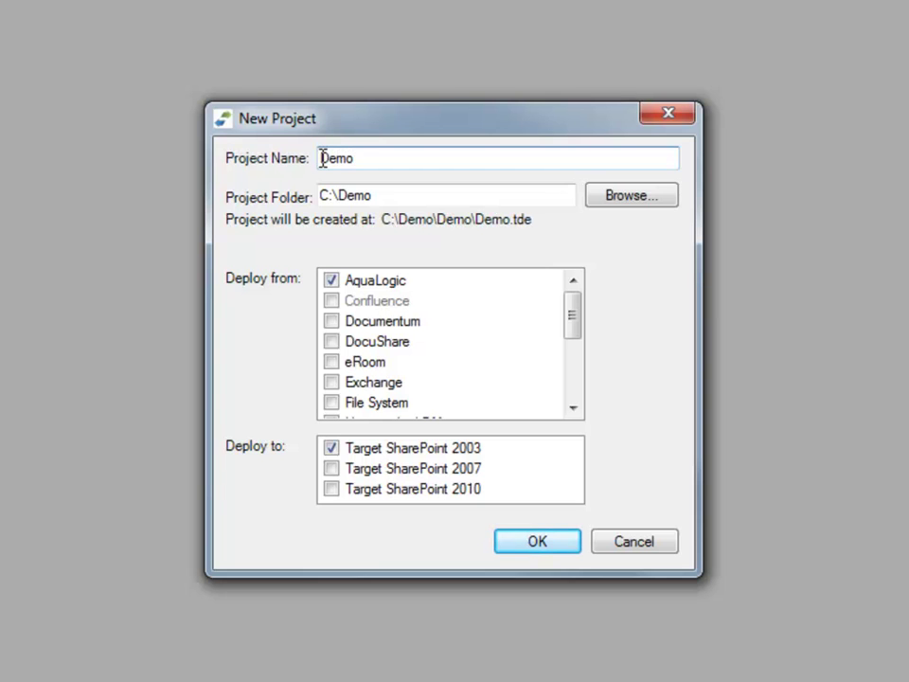
click(638, 200)
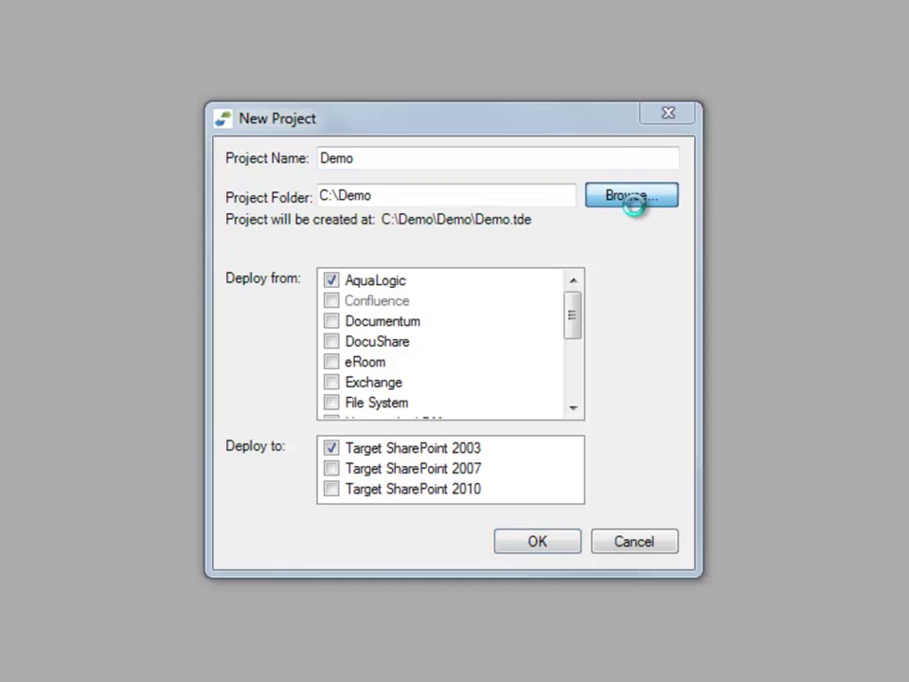
click(360, 398)
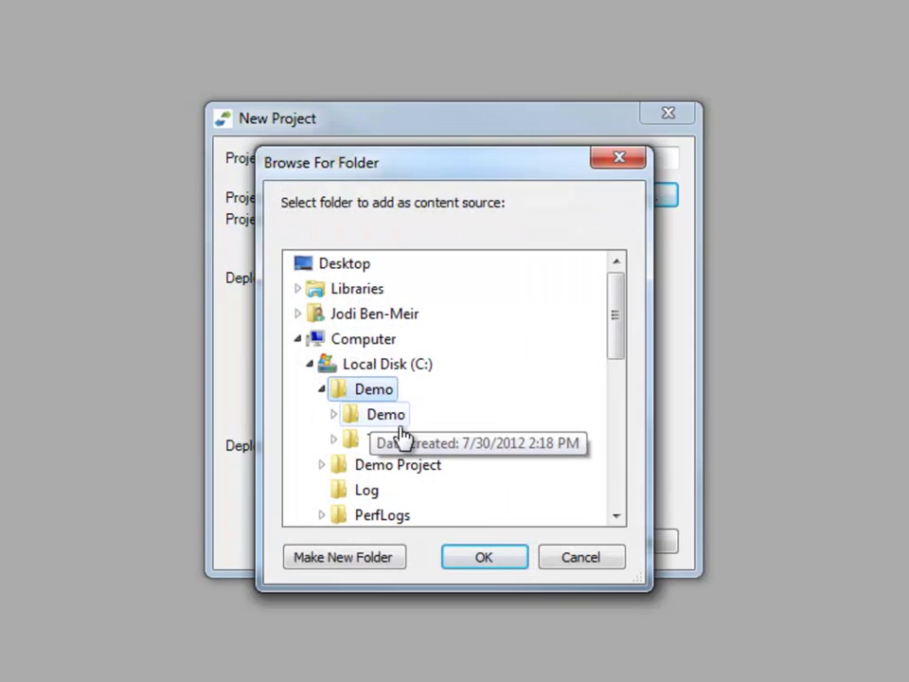
click(483, 559)
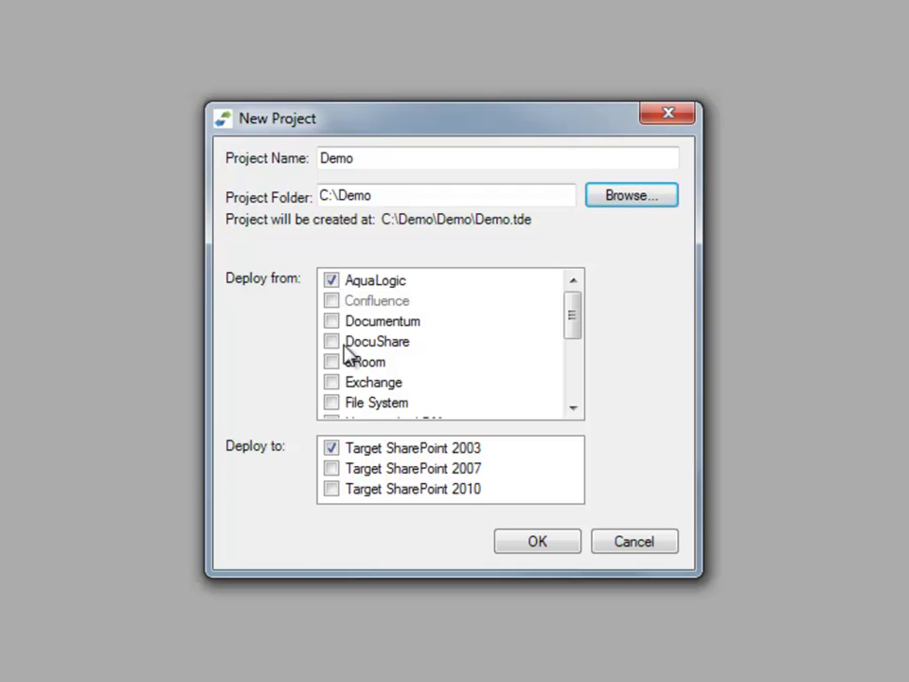
click(333, 384)
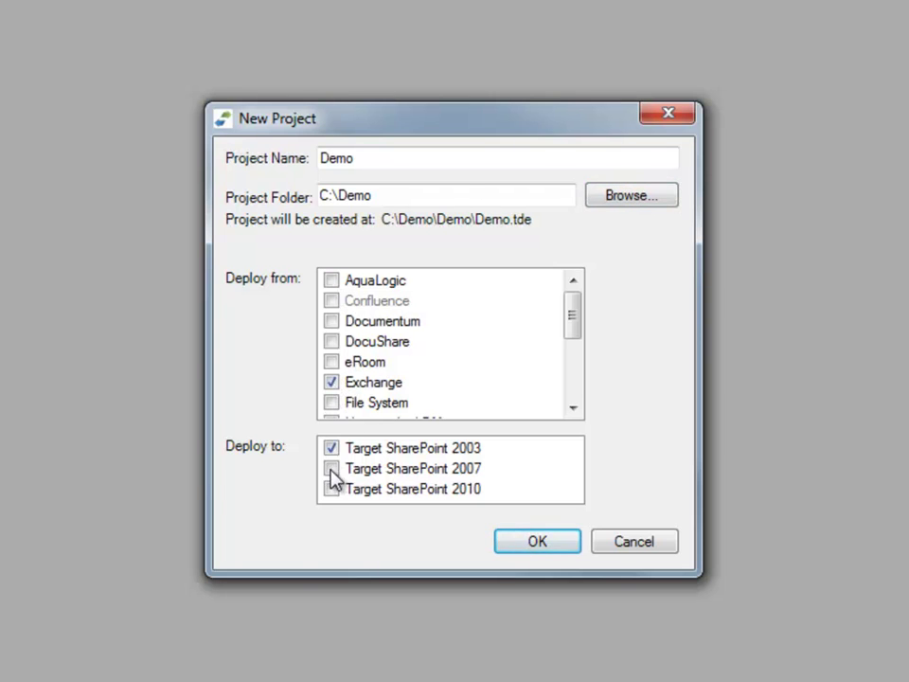
click(332, 490)
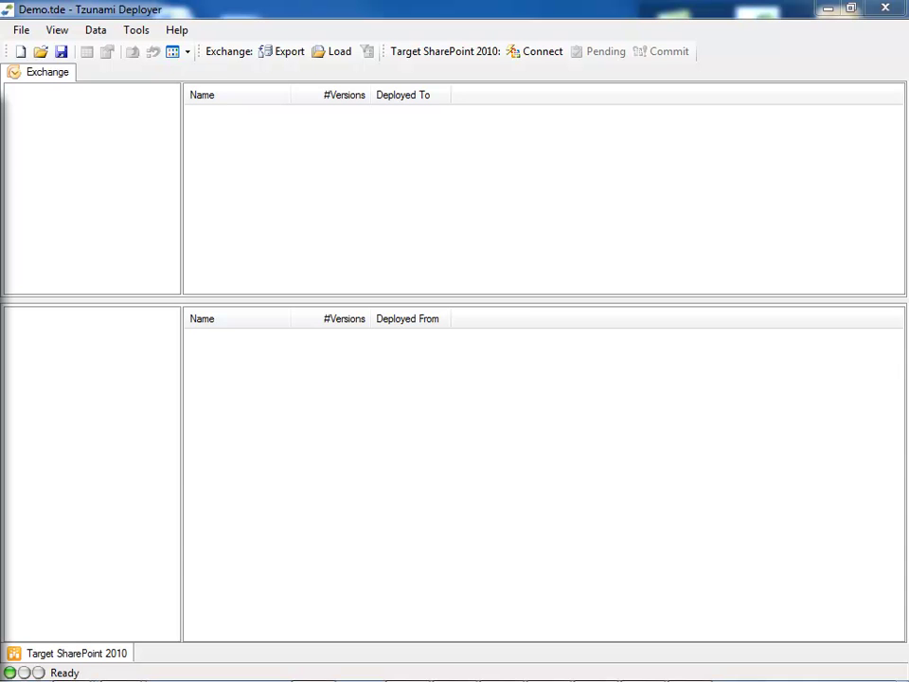
Step: Start Export Exchange to TDX and review the Items list and Advanced settings, keeping the defaults
right_click(121, 275)
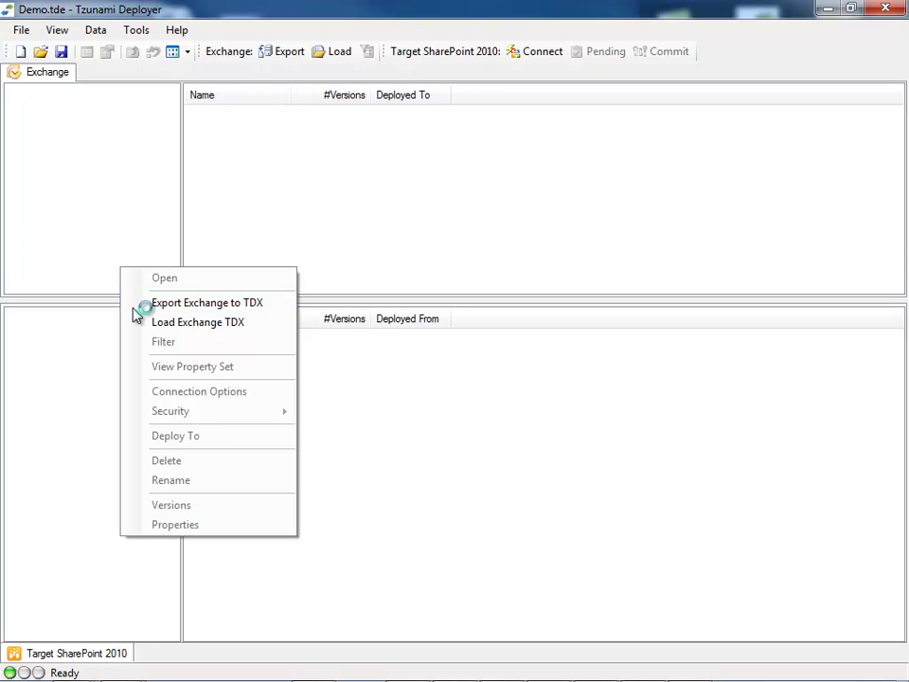
click(136, 304)
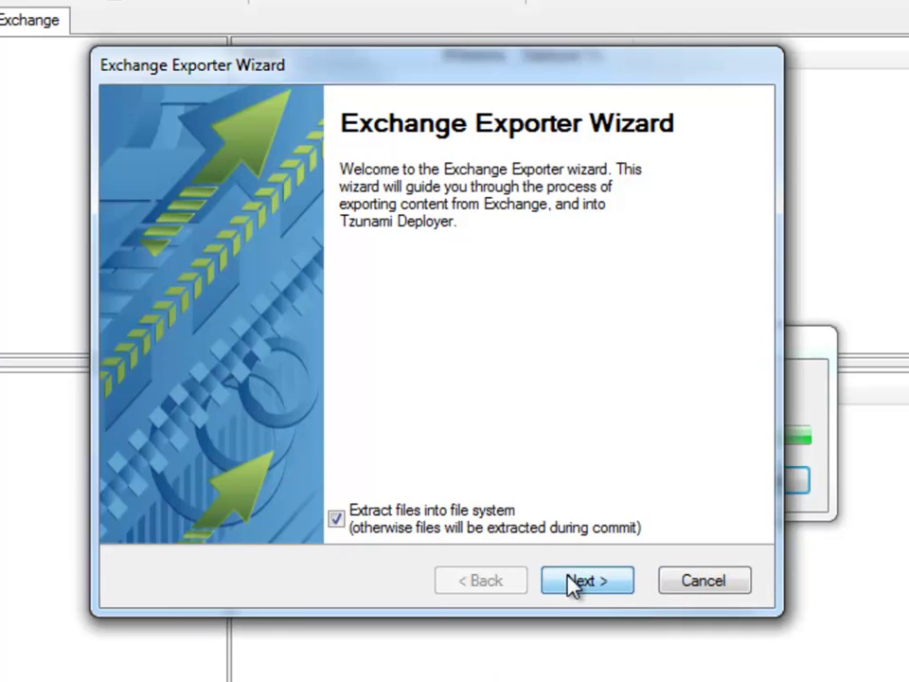
click(574, 585)
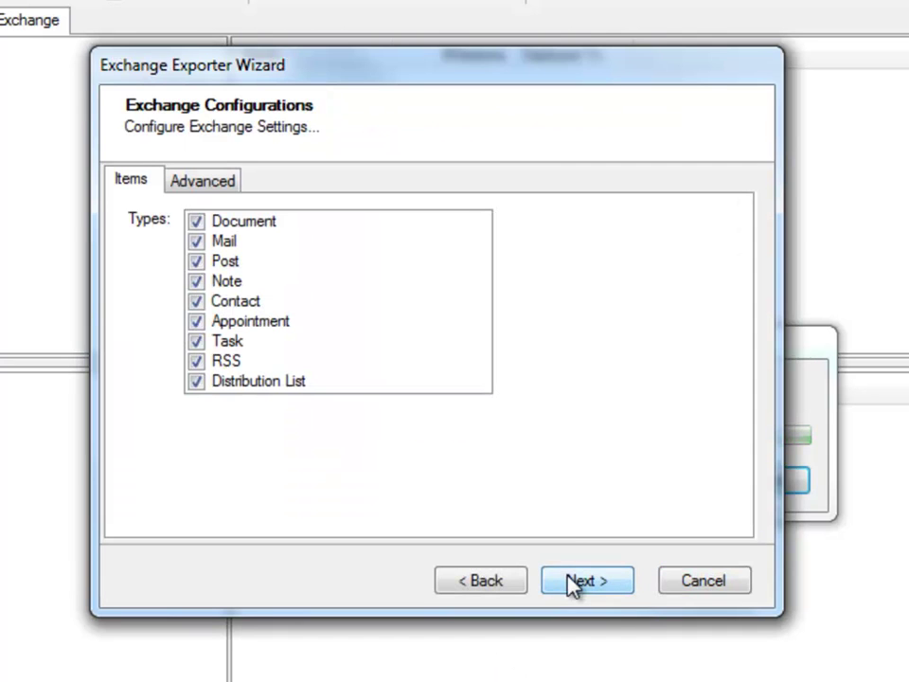
click(204, 220)
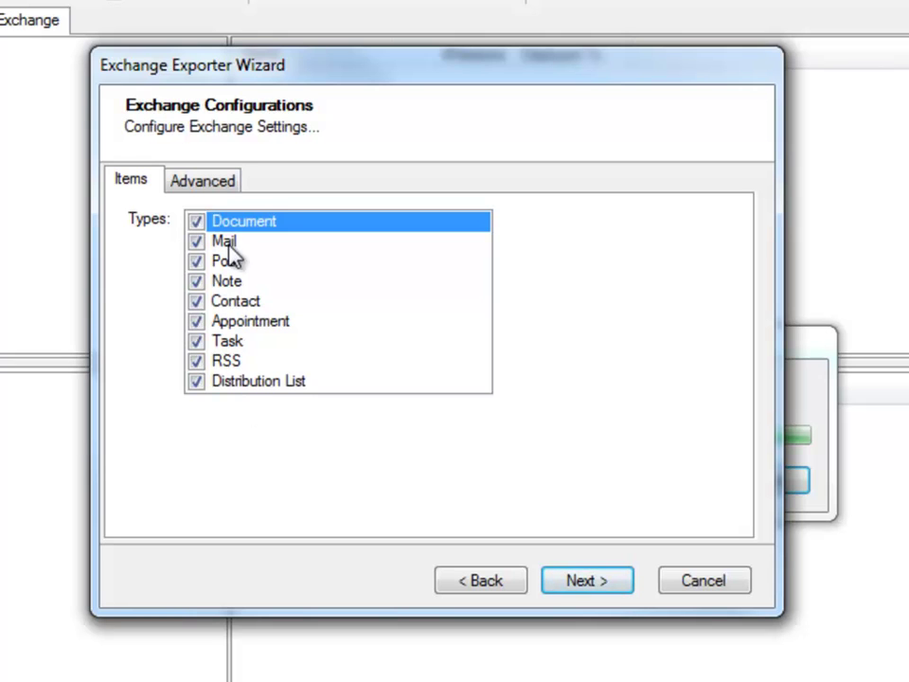
click(204, 180)
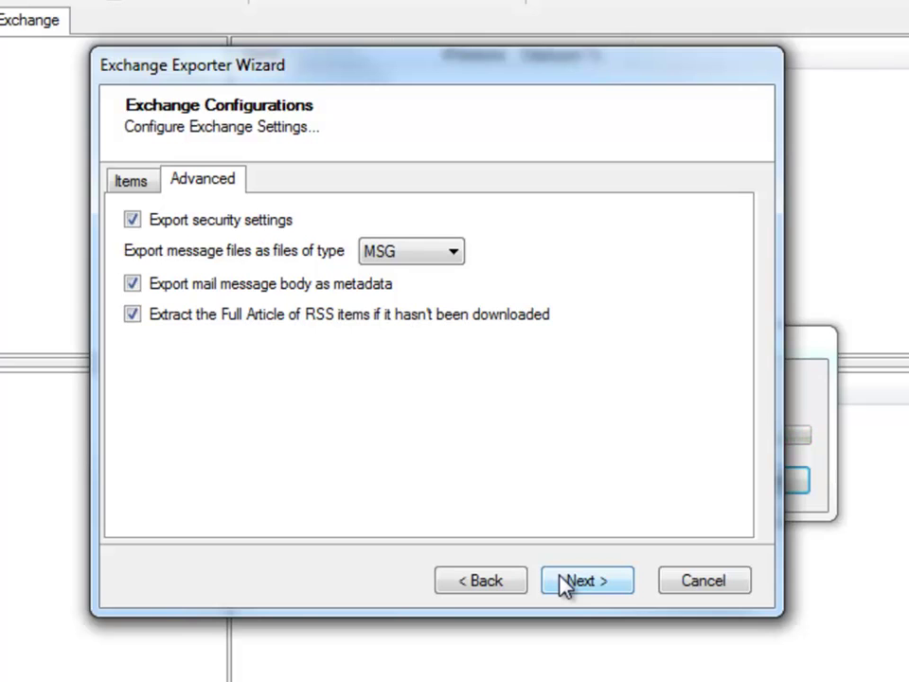
Step: Expand the mailbox and tick Tzunami Demo so all six of its subfolders are exported
click(567, 582)
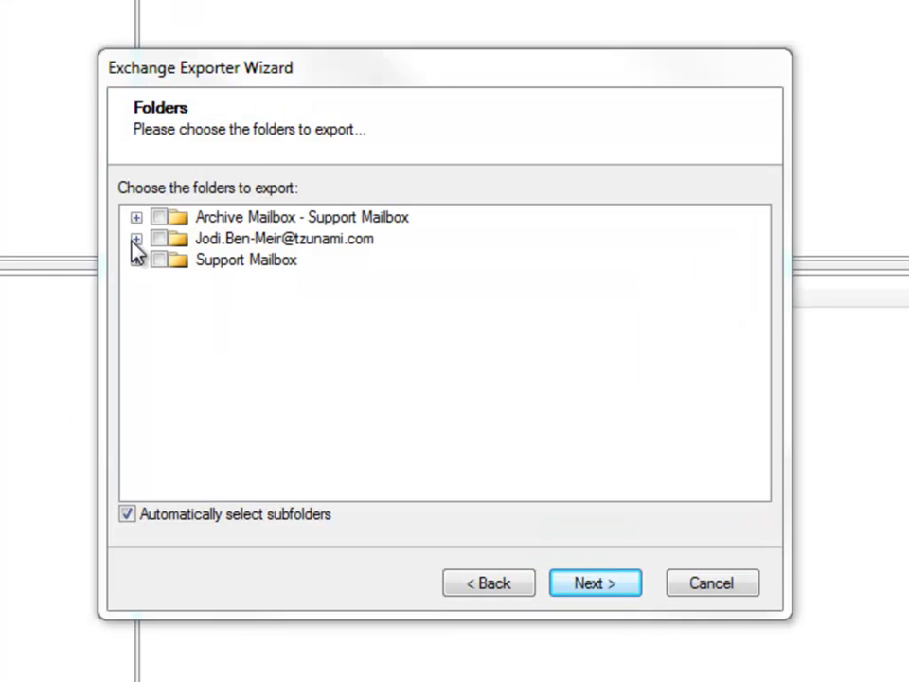
click(136, 238)
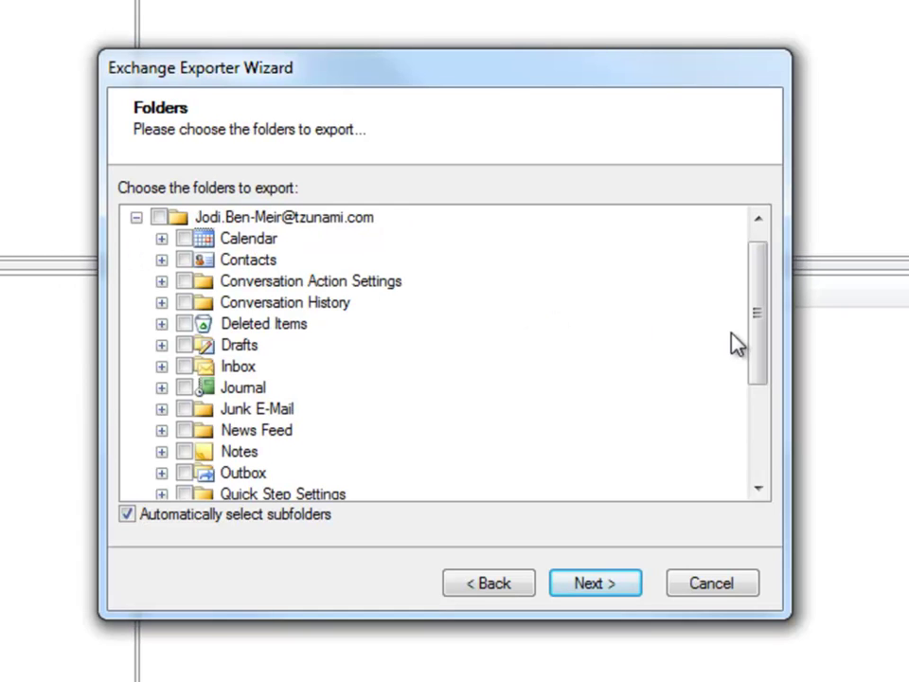
drag(765, 345, 753, 461)
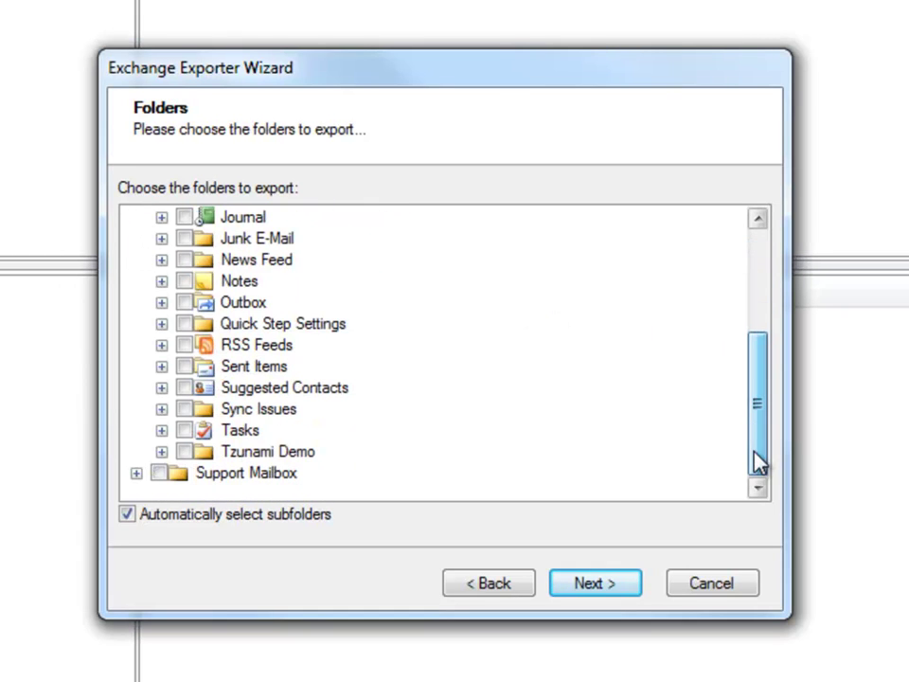
click(161, 452)
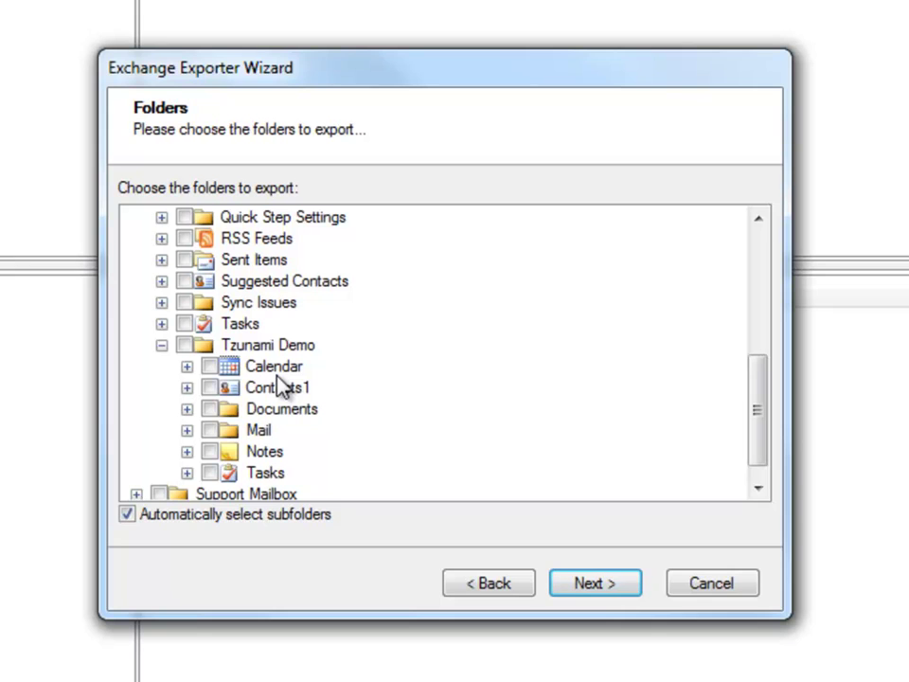
click(186, 346)
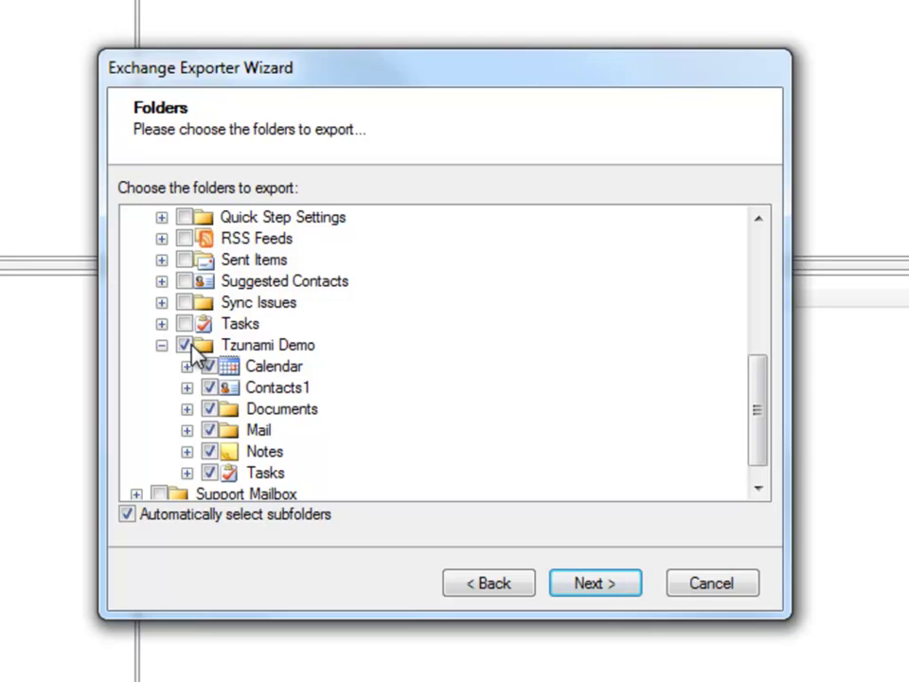
Step: Add a 'Sent smaller than 30/Jul/2012 03:19:00 PM' export filter and browse for a destination folder
click(589, 583)
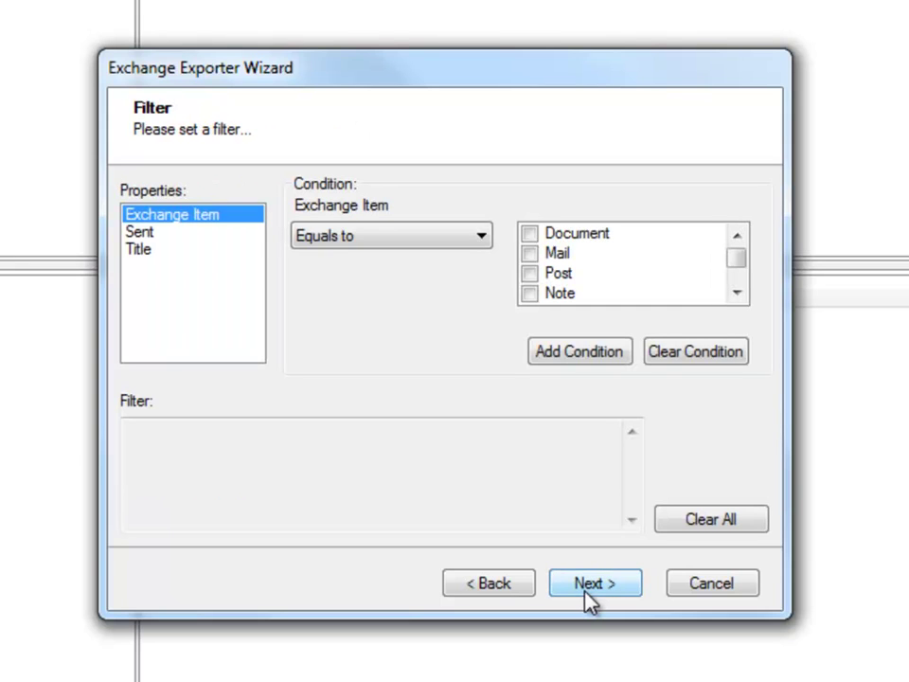
click(146, 239)
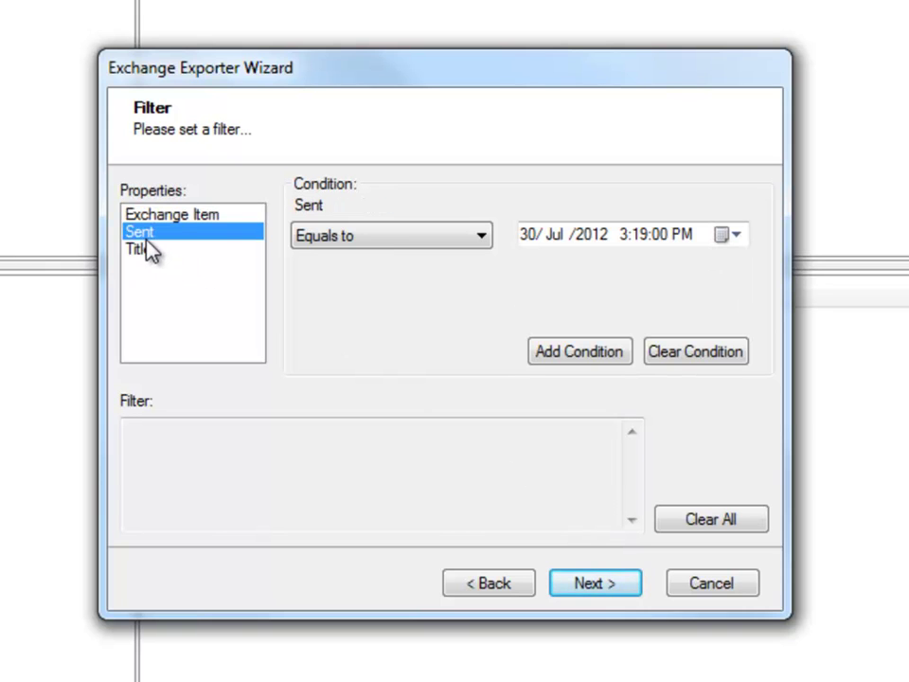
click(326, 238)
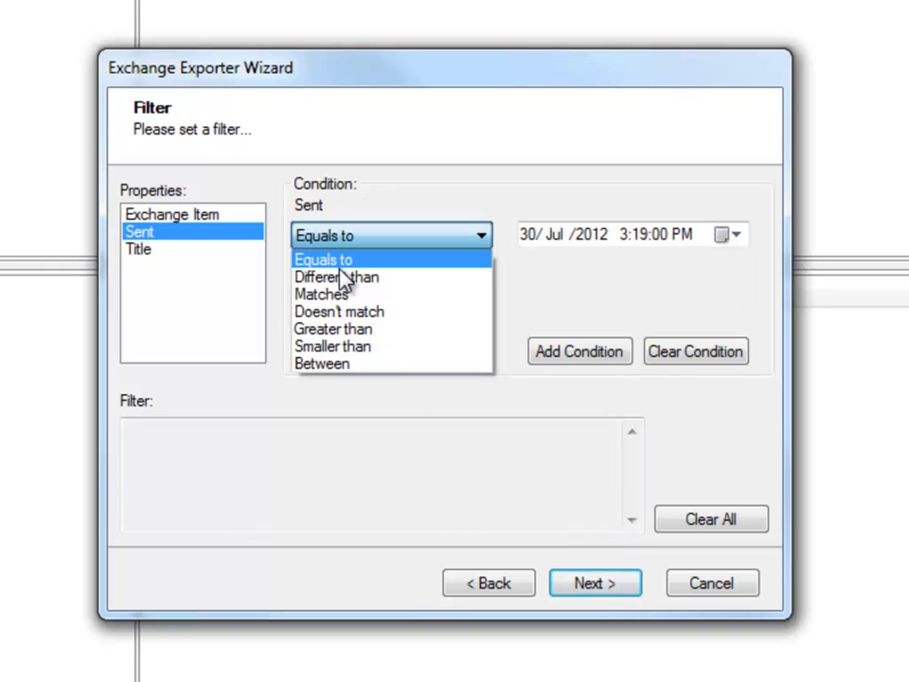
click(347, 346)
click(535, 241)
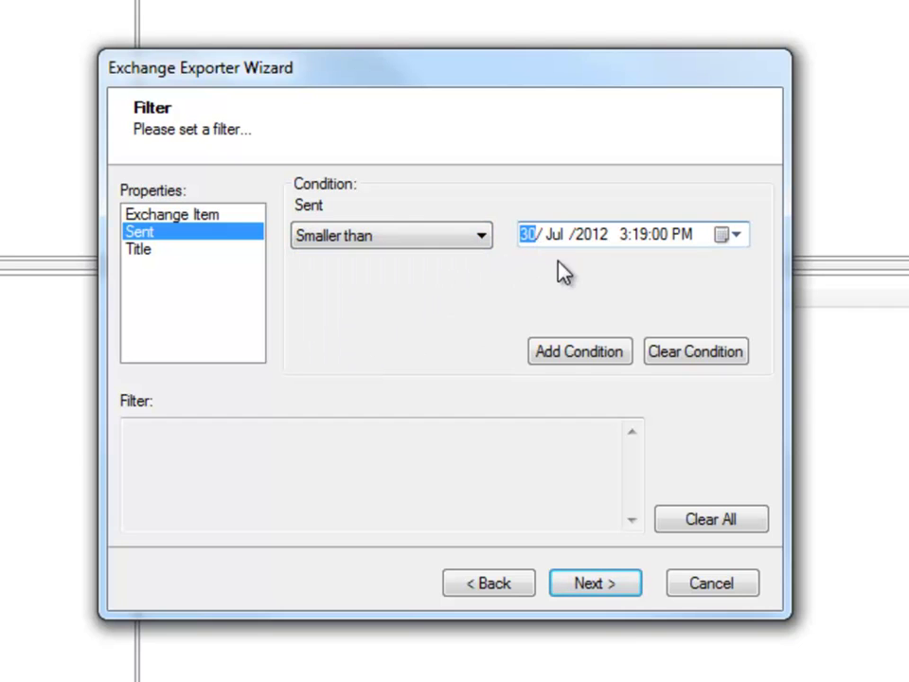
click(565, 363)
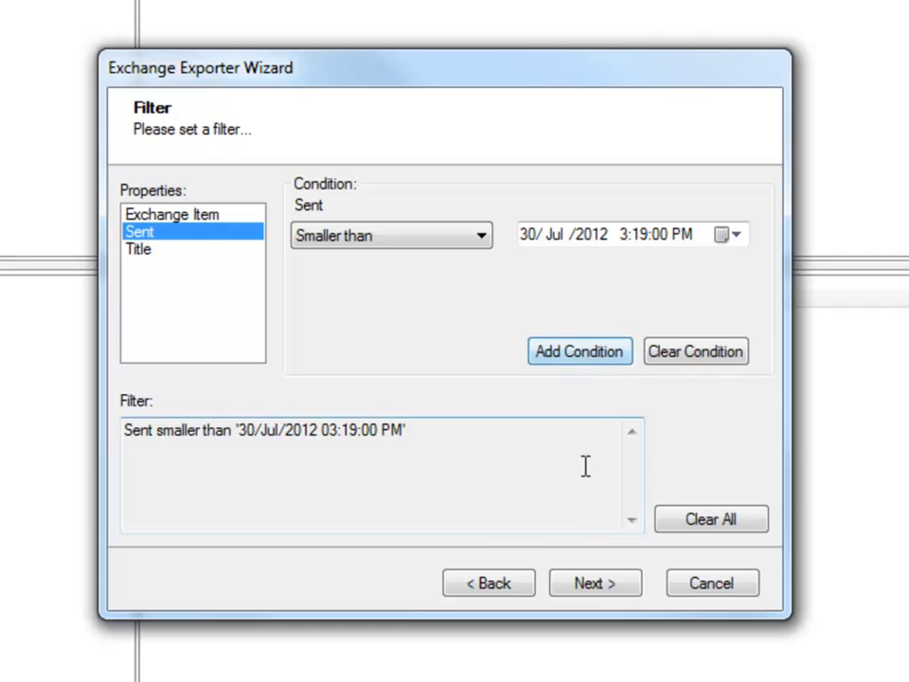
click(595, 584)
click(718, 211)
Step: Export the content into the Documents\Demo folder and continue once the export completes
drag(727, 282, 737, 318)
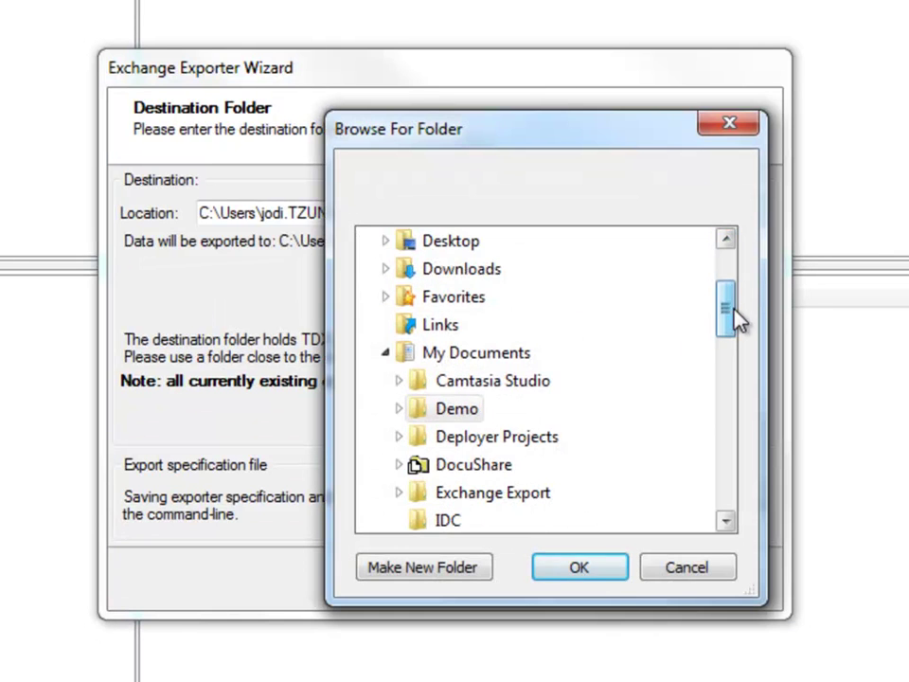
click(470, 414)
click(570, 567)
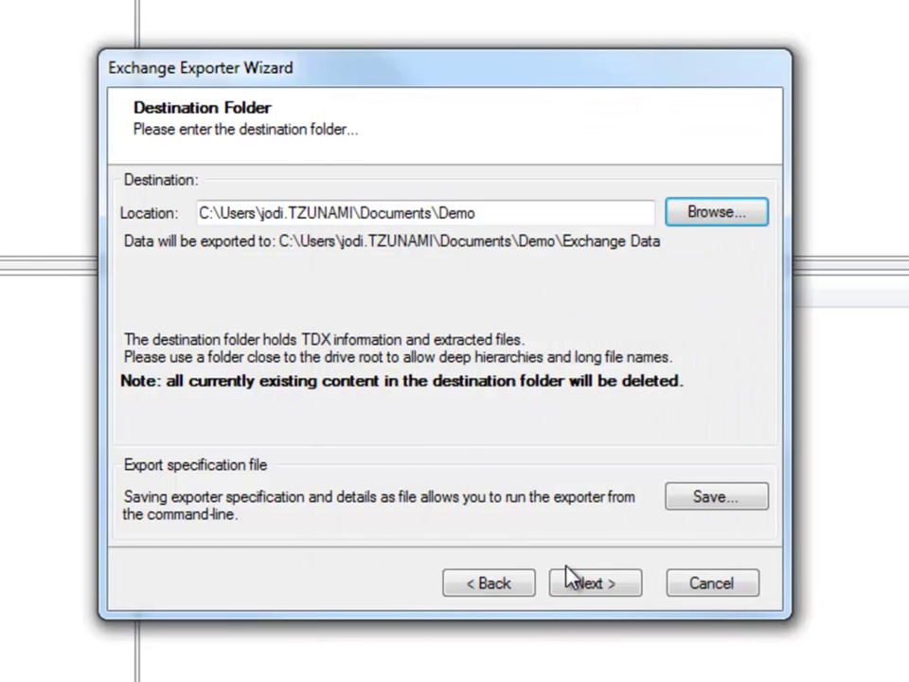
click(583, 584)
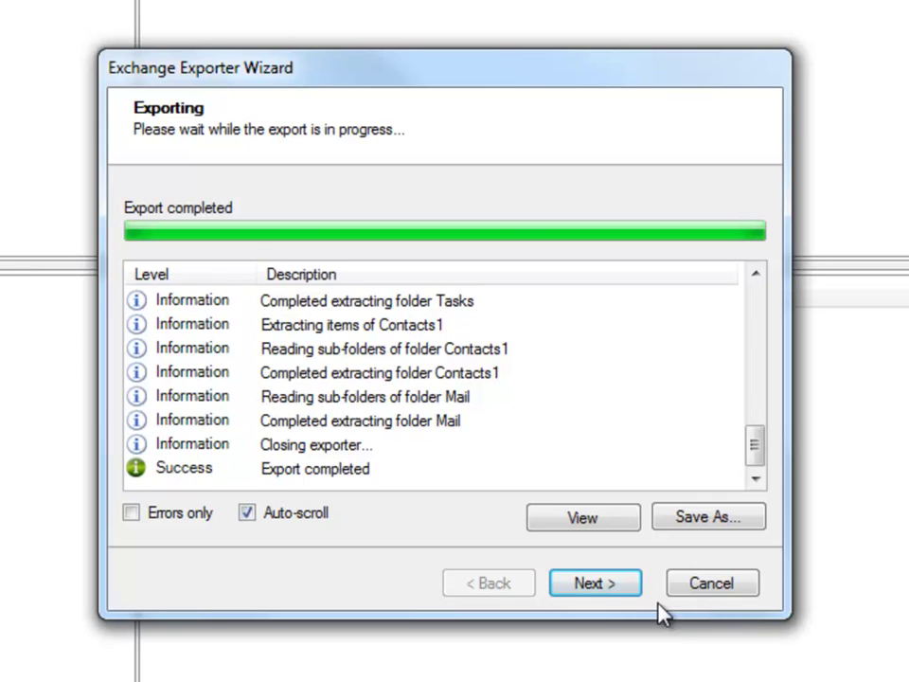
click(611, 587)
Step: Load the exported data as Demo and expand Demo and Tzunami Demo
text(Demo)
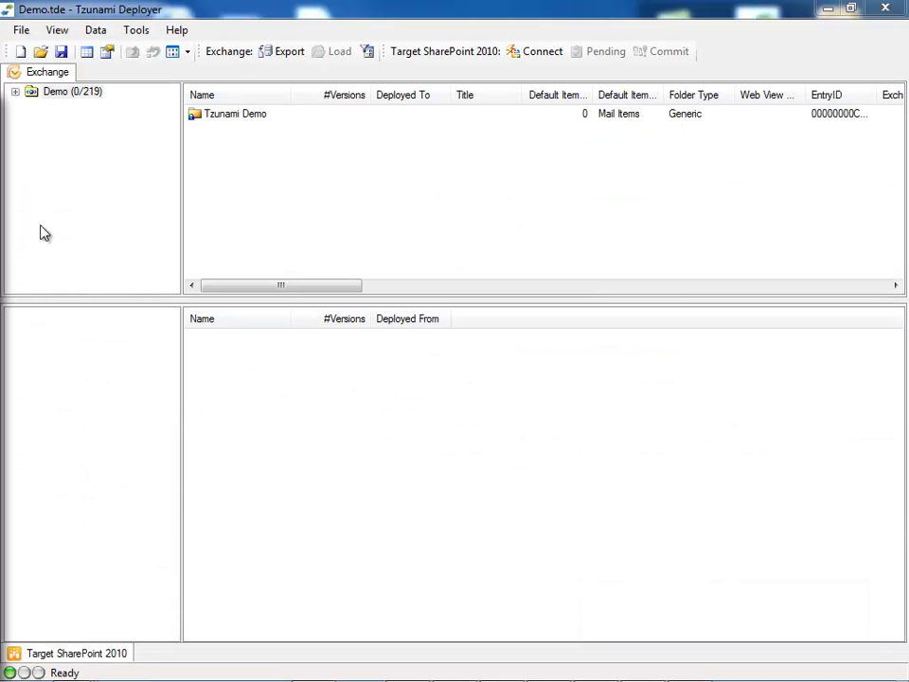
click(15, 91)
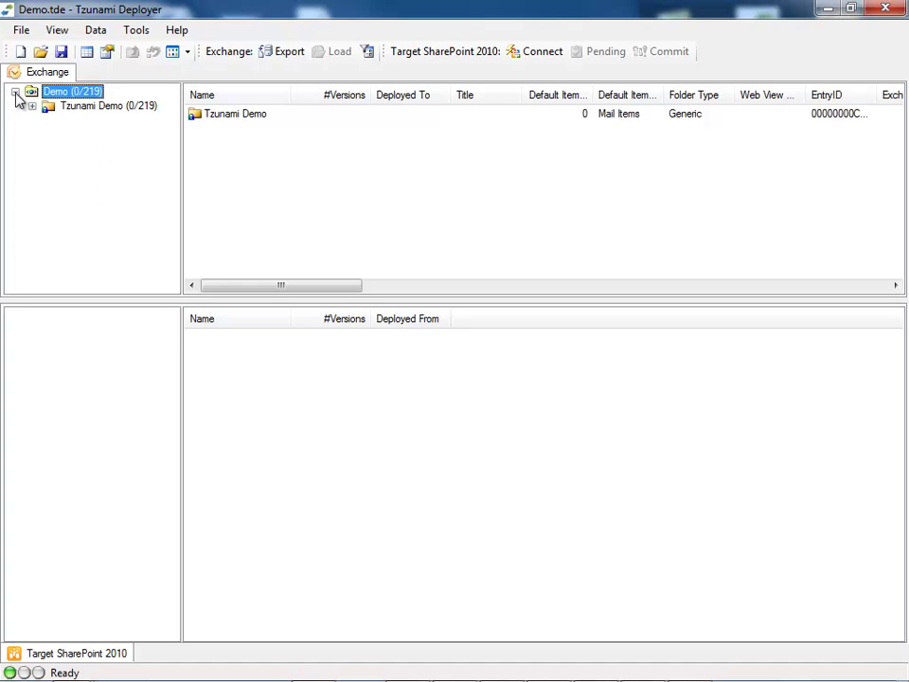
click(33, 106)
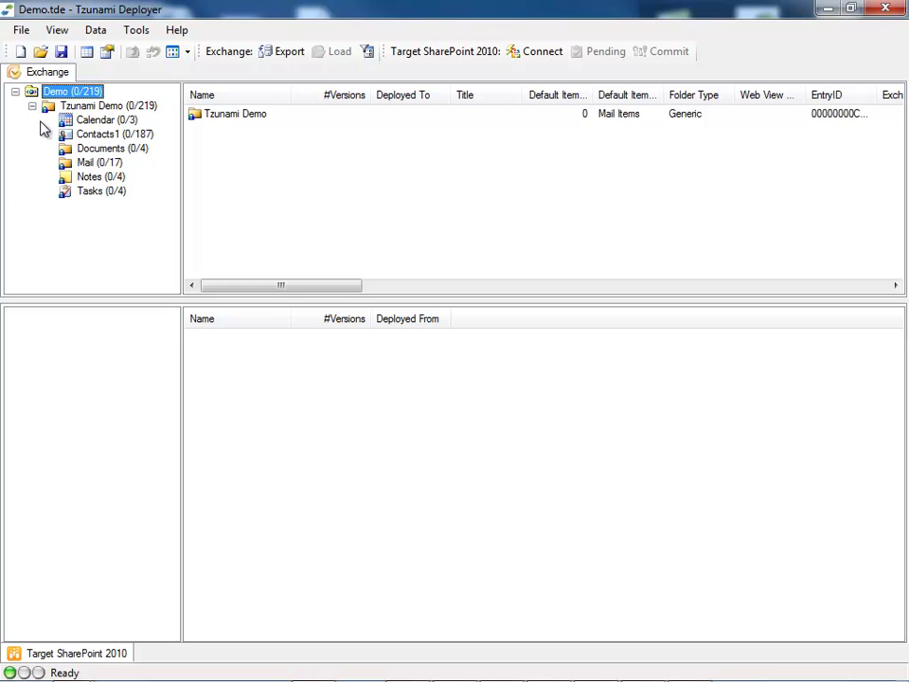
Step: Browse Calendar, Contacts1, Documents, Mail, Notes and Tasks, ending on the four tasks
click(68, 122)
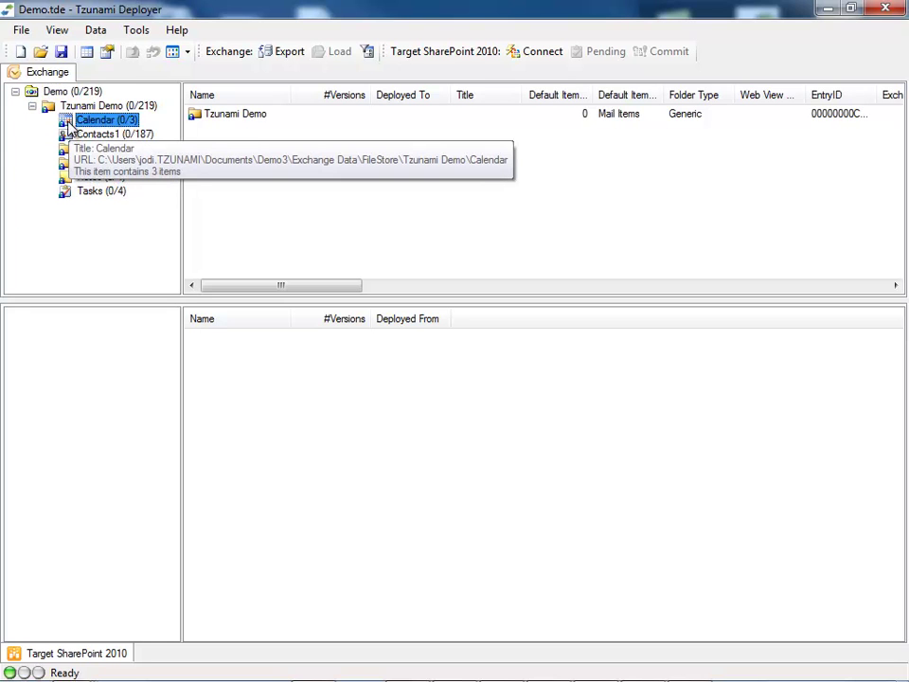
click(72, 136)
click(72, 149)
click(82, 163)
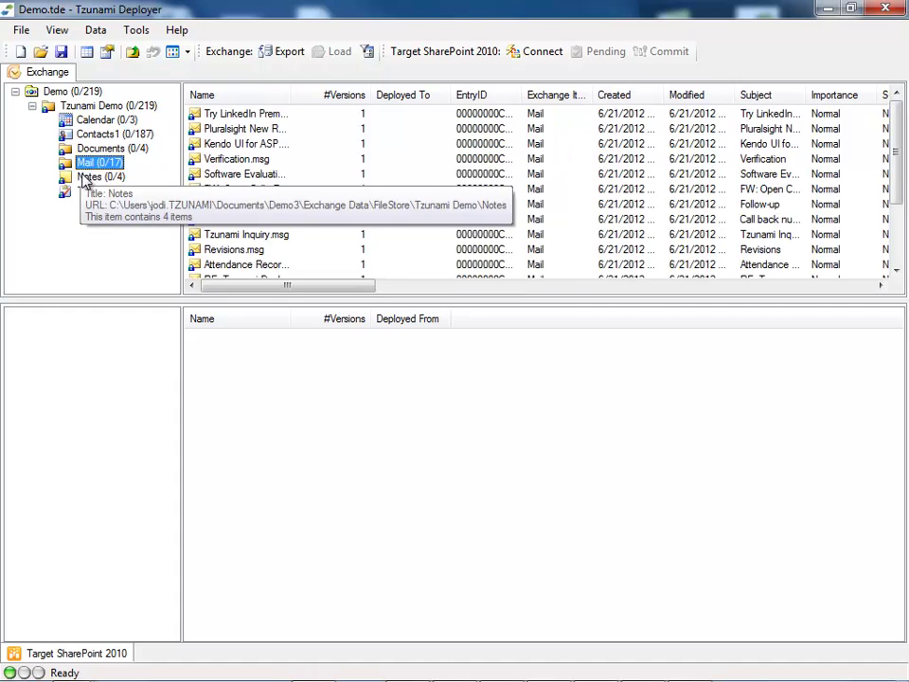
click(84, 178)
click(90, 194)
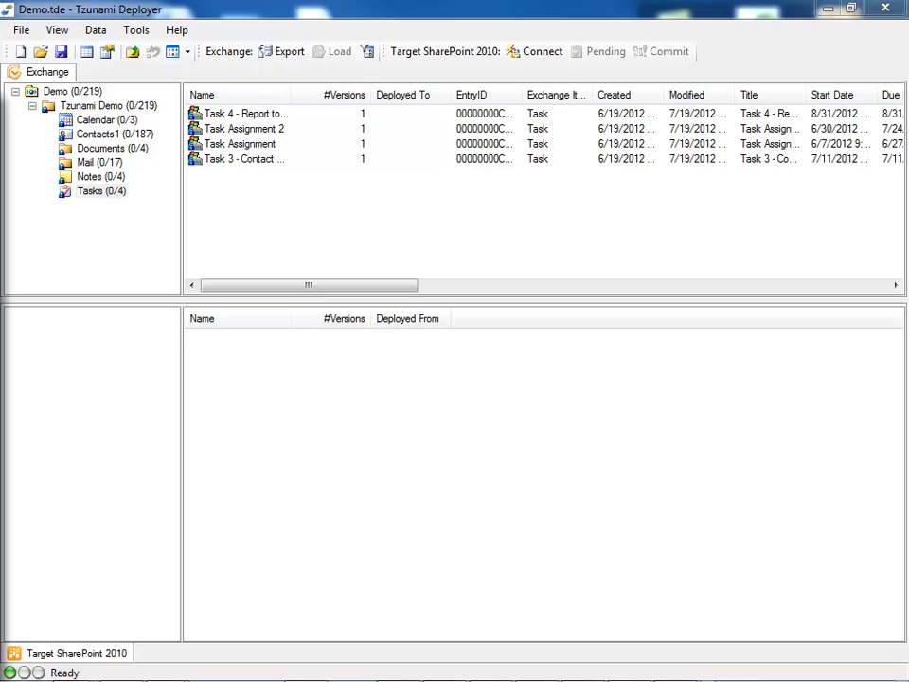
Step: Connect to SharePoint server sp10f-s1 using the administrator user name and password
right_click(86, 609)
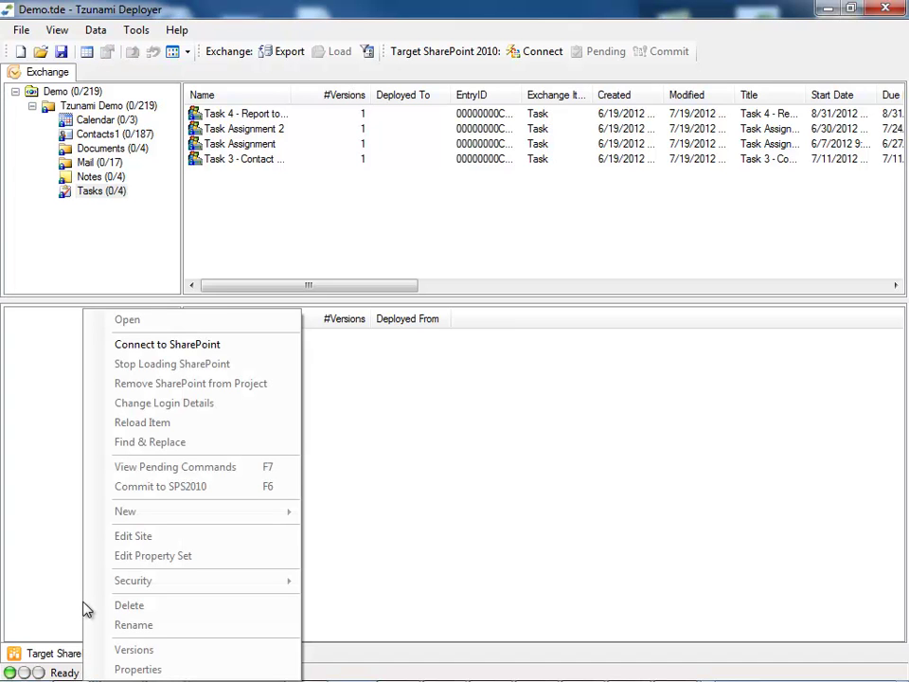
click(120, 346)
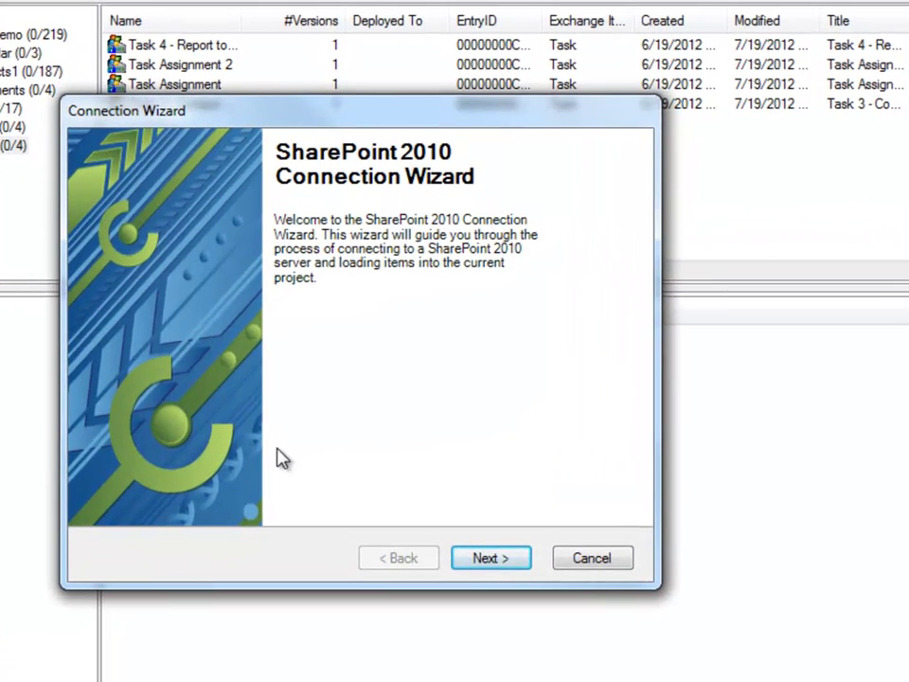
click(472, 565)
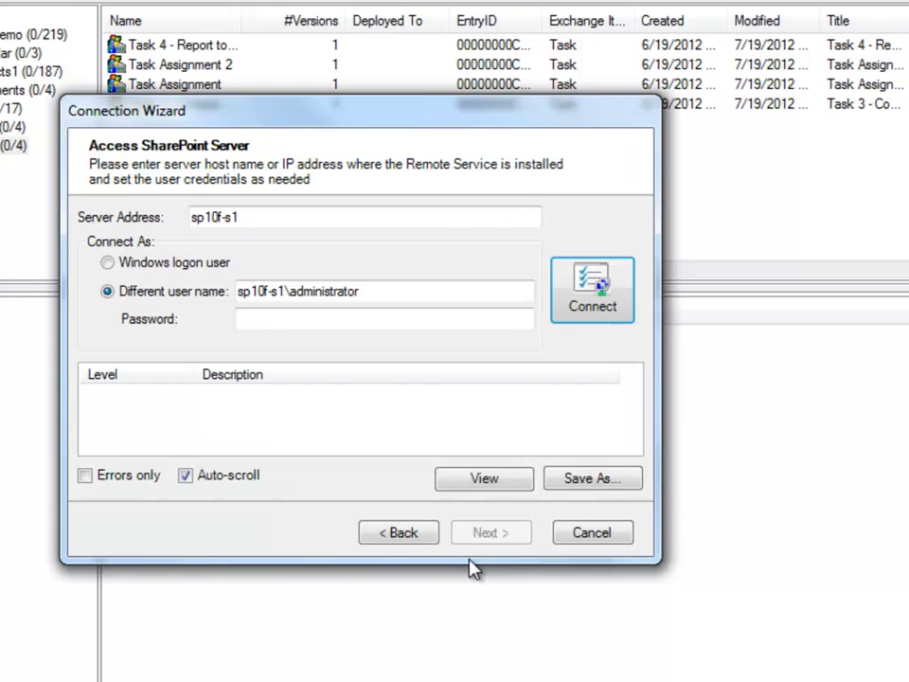
click(300, 216)
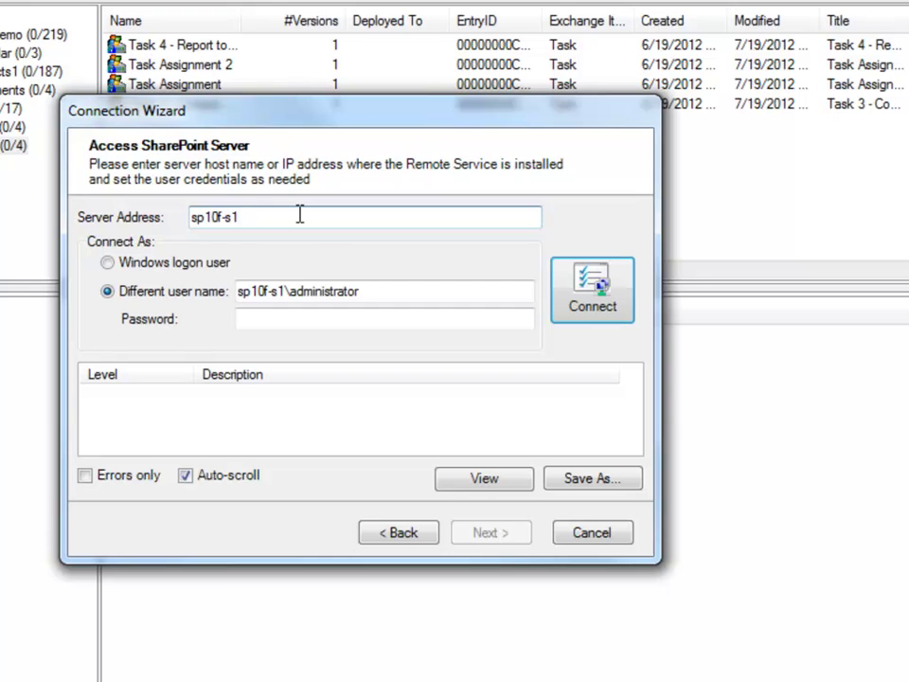
click(366, 292)
key(Tab)
text(•••••••••)
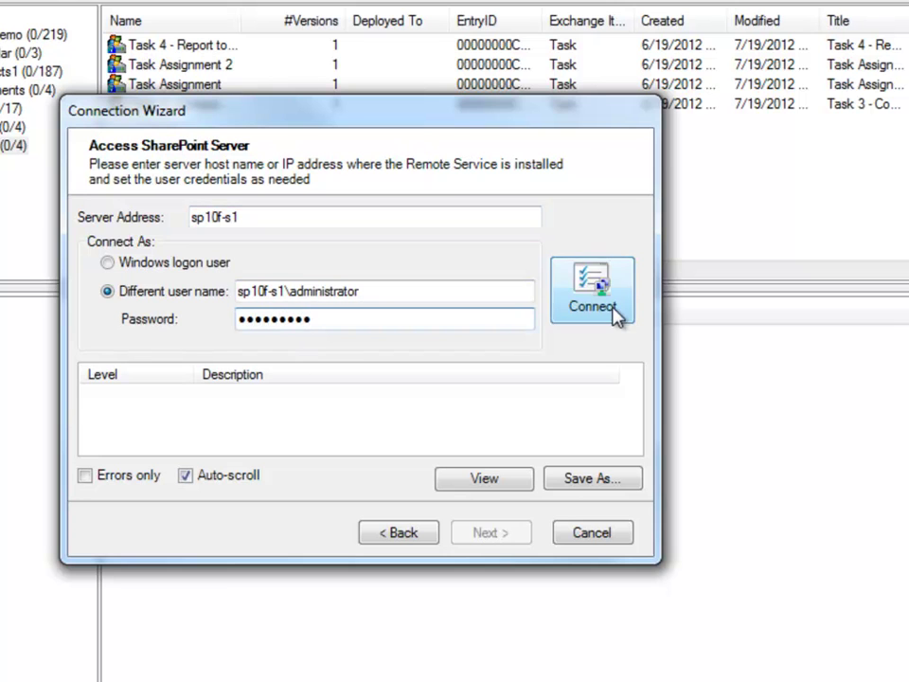
click(615, 314)
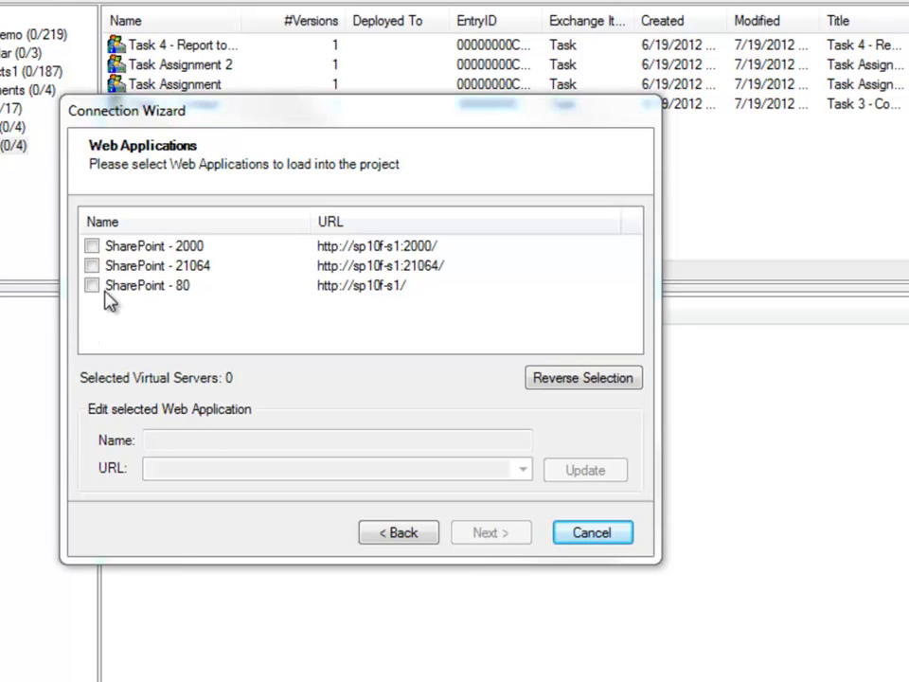
Step: Select the SharePoint - 2000 web application and its Demo site collection, reviewing the Content and Active Directory options
click(91, 246)
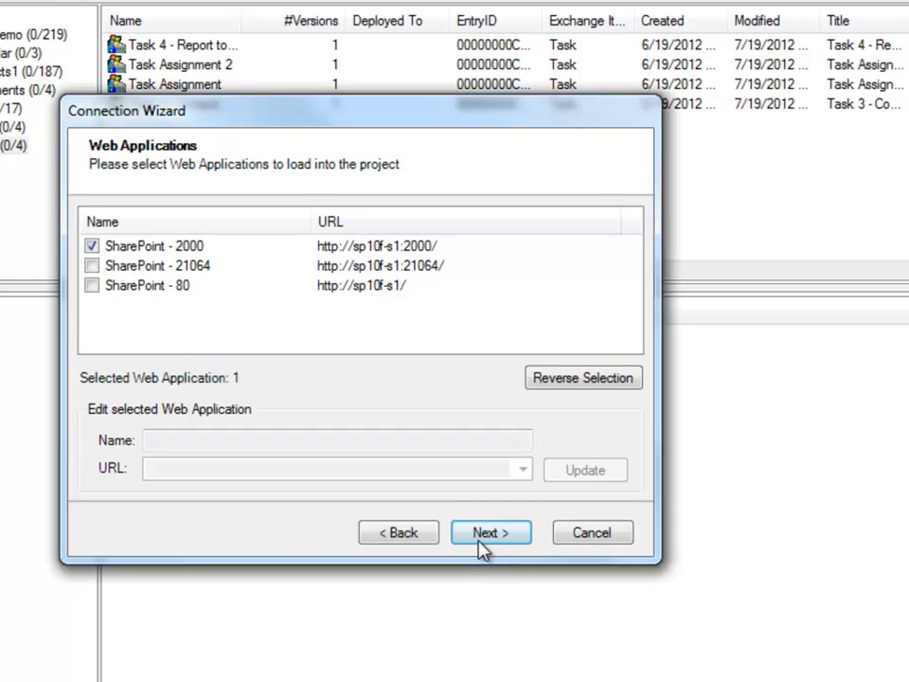
click(480, 537)
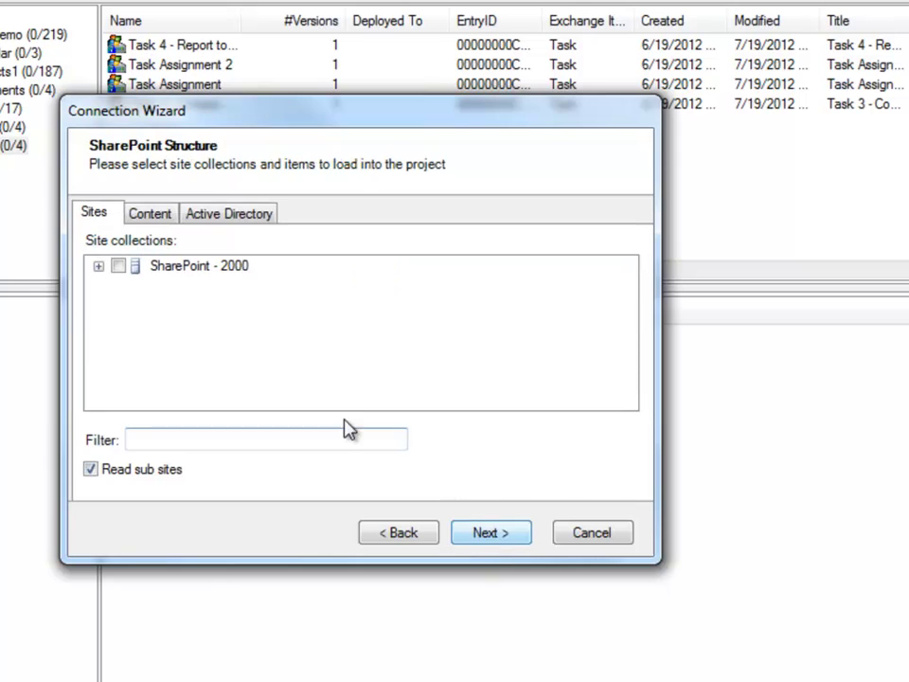
click(98, 268)
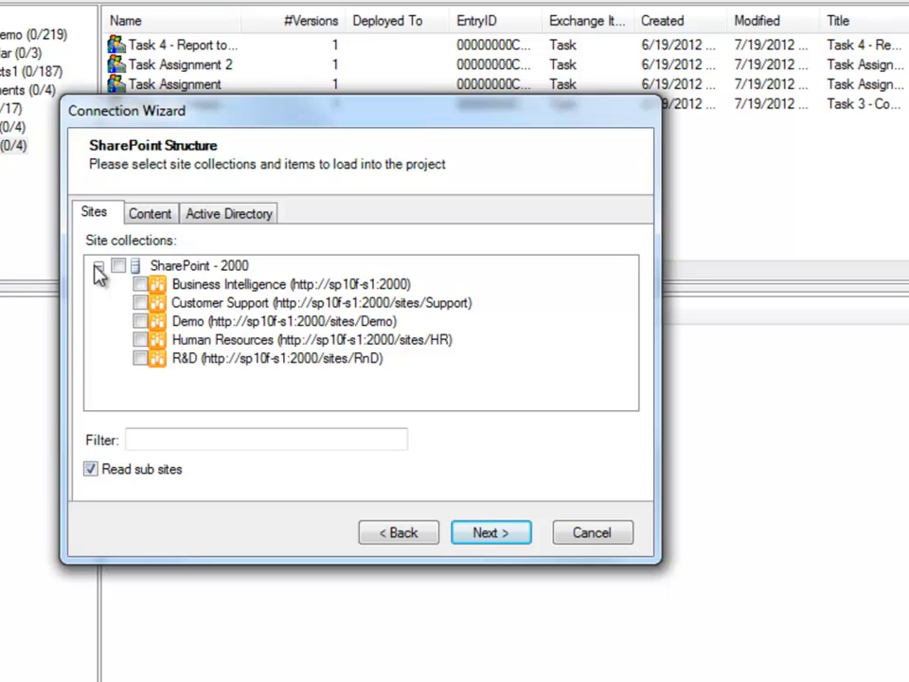
click(141, 321)
click(154, 220)
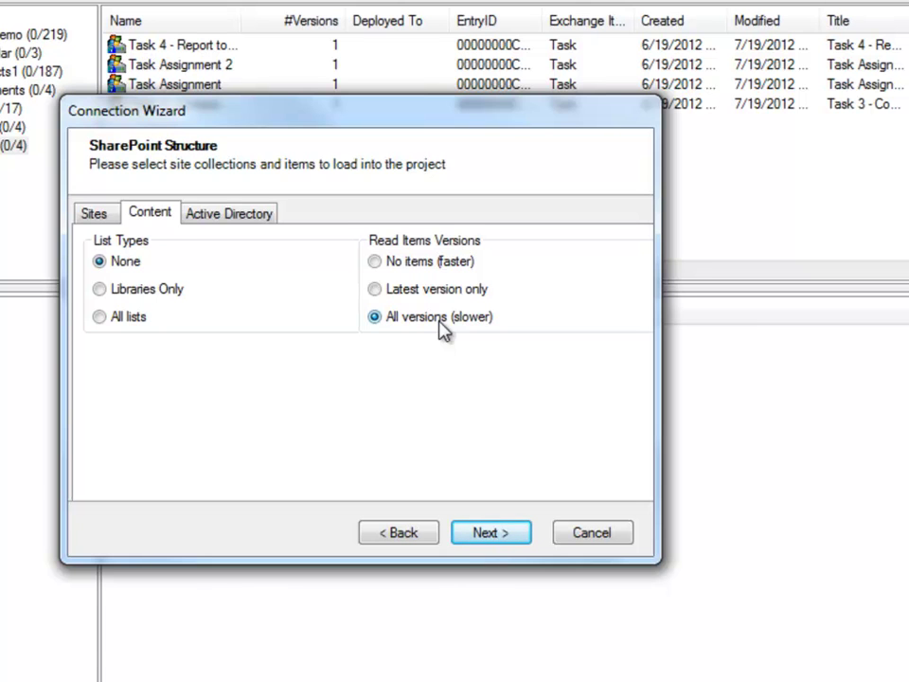
click(266, 218)
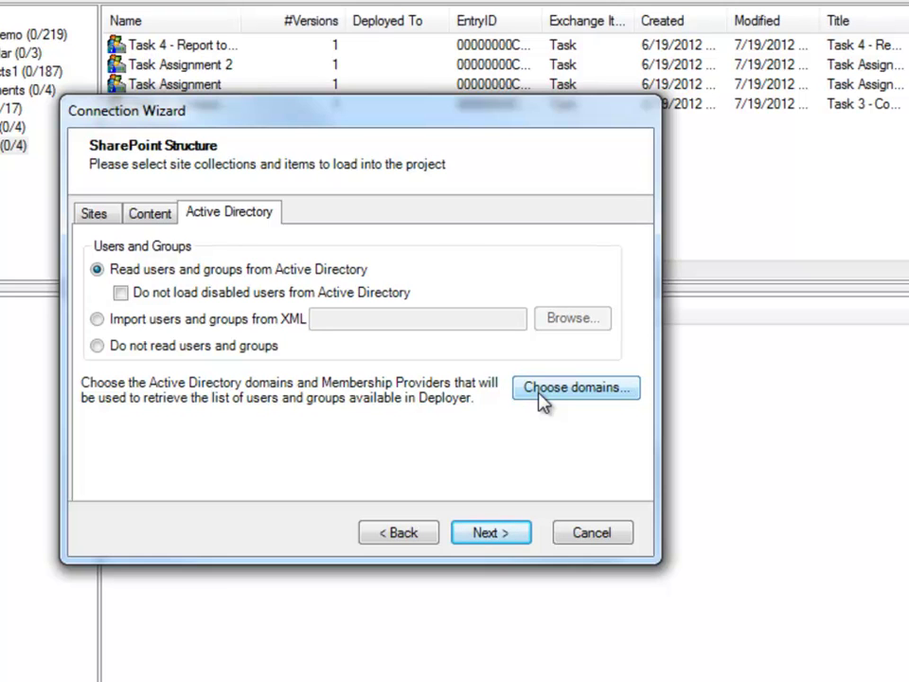
click(494, 531)
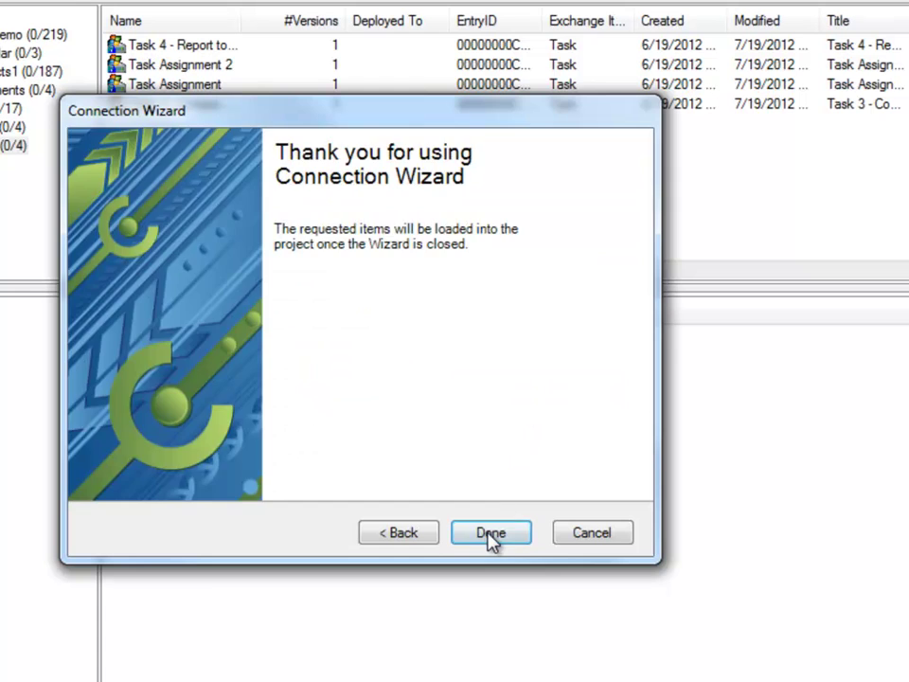
Step: Finish loading the target, close the log, and expand SharePoint - 2000 and the Demo site
click(491, 533)
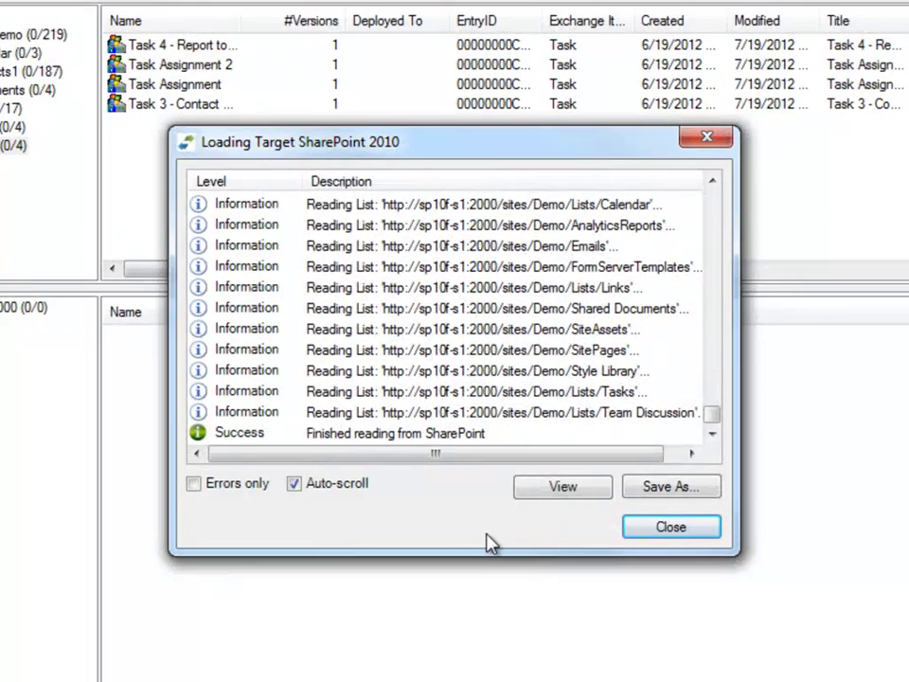
click(660, 531)
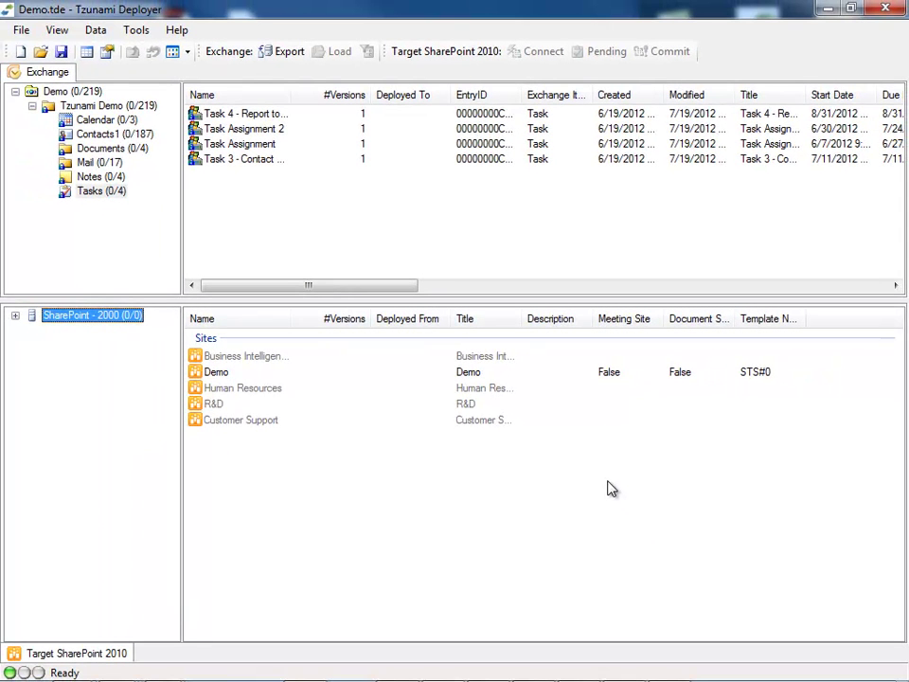
click(16, 317)
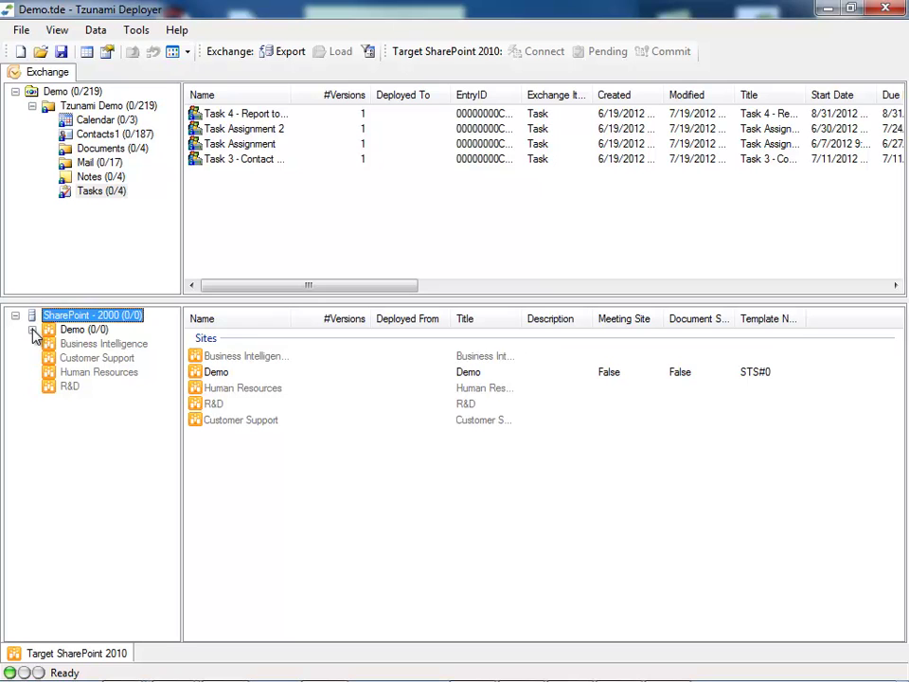
click(32, 330)
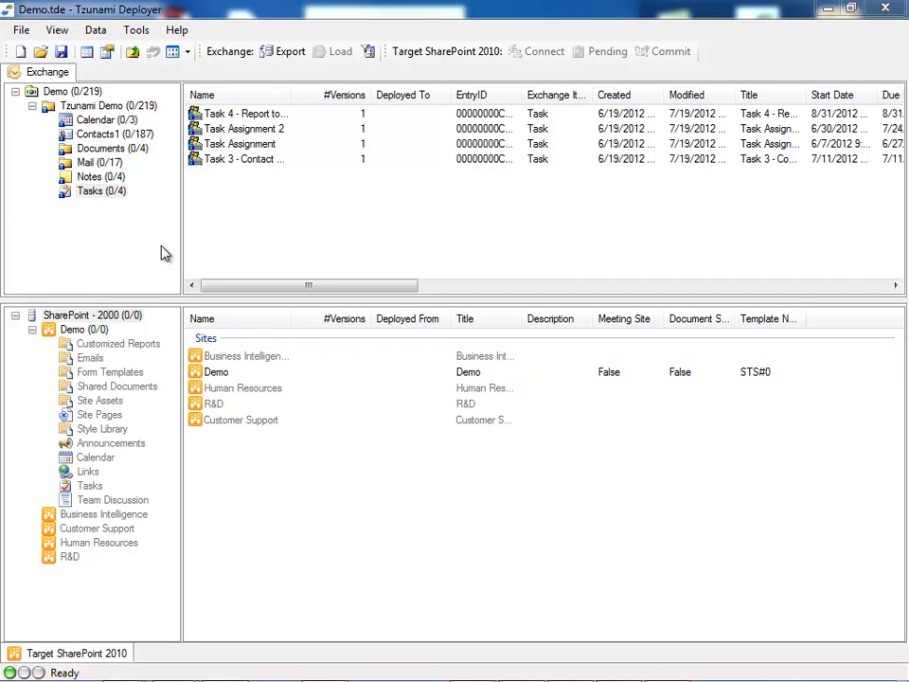
Step: Drag Tzunami Demo onto the SharePoint target and turn off Deploy security
click(115, 106)
drag(116, 106, 76, 338)
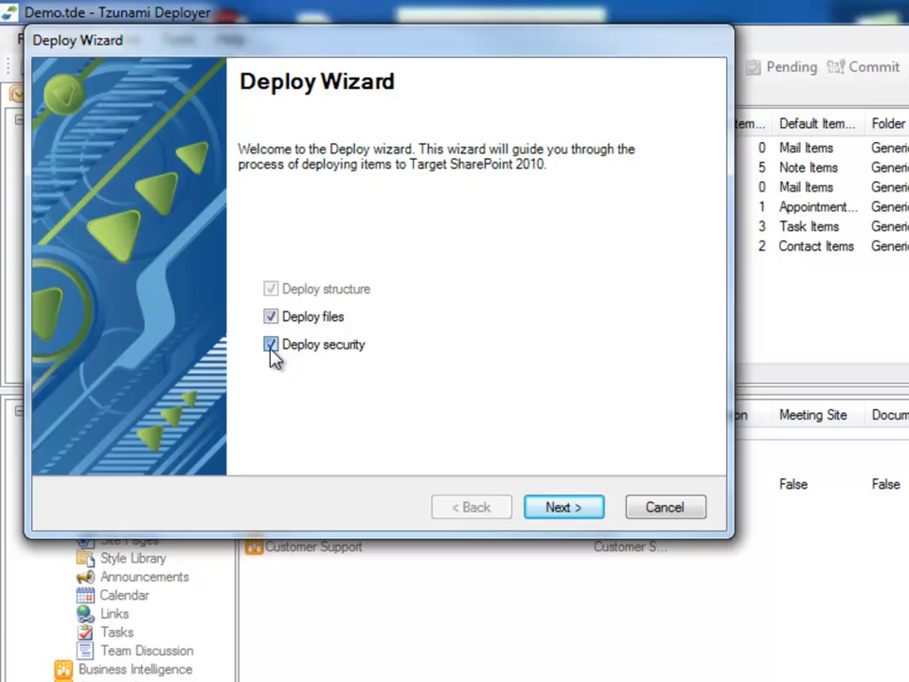
click(272, 347)
Step: Review the Deploy Wizard's Lists global settings, with all five list-change options including versioning enabled
click(558, 509)
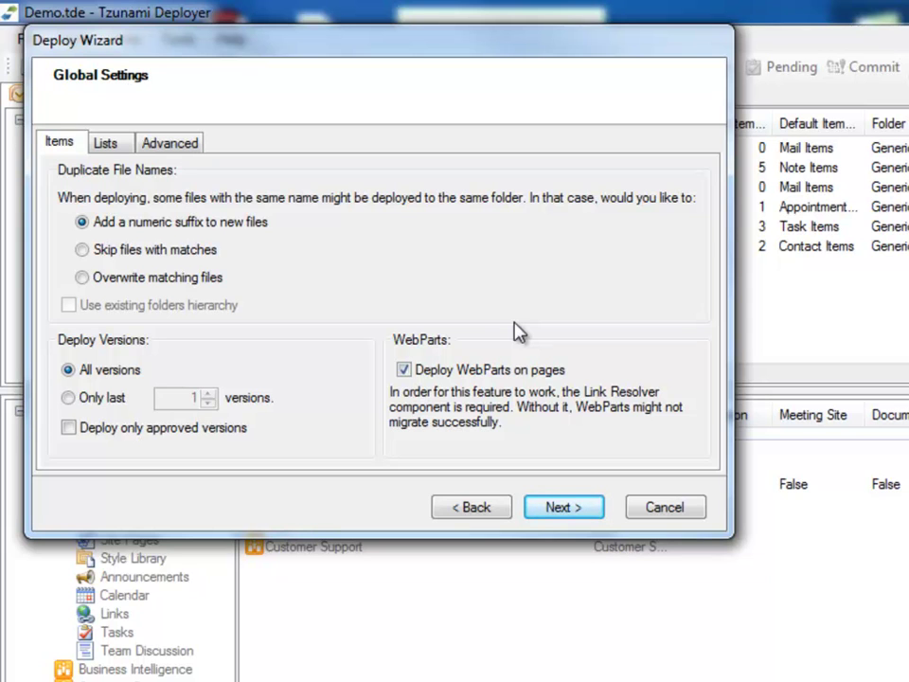
click(126, 150)
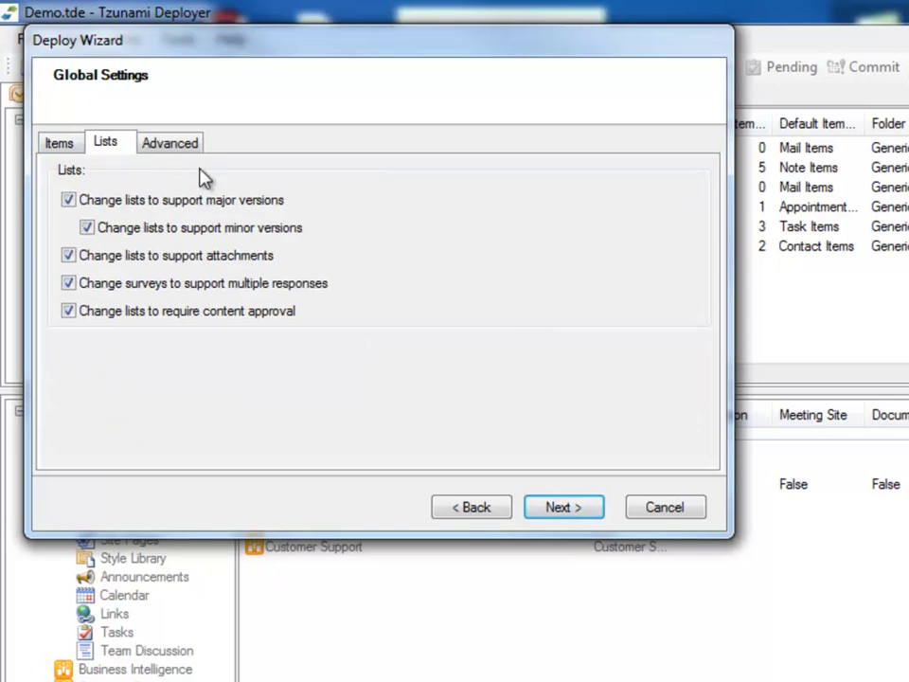
Step: Expand Tzunami Demo in the deployment structure and switch its site template to Custom Template
click(560, 514)
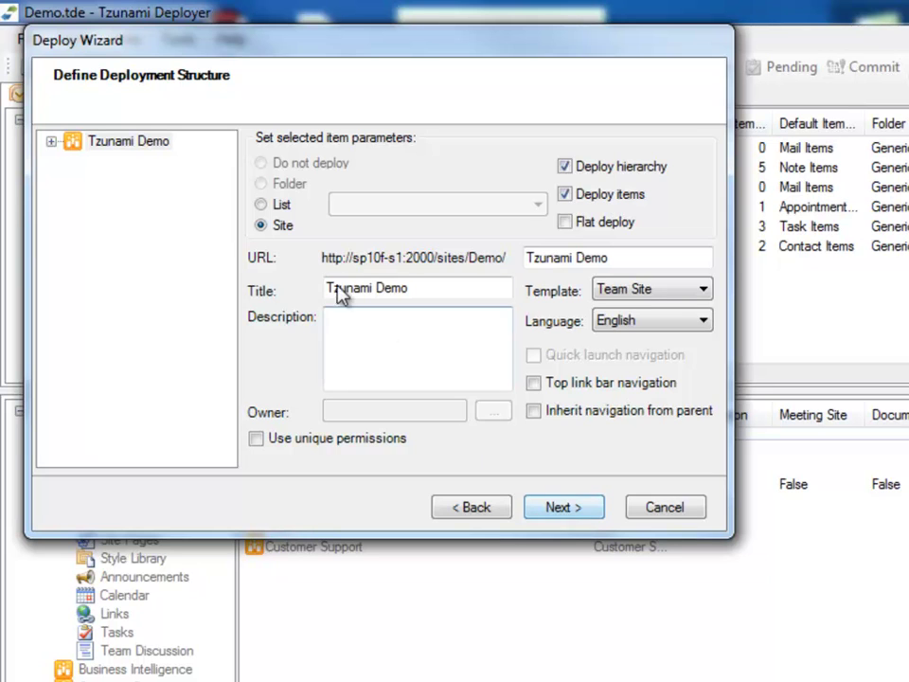
click(52, 142)
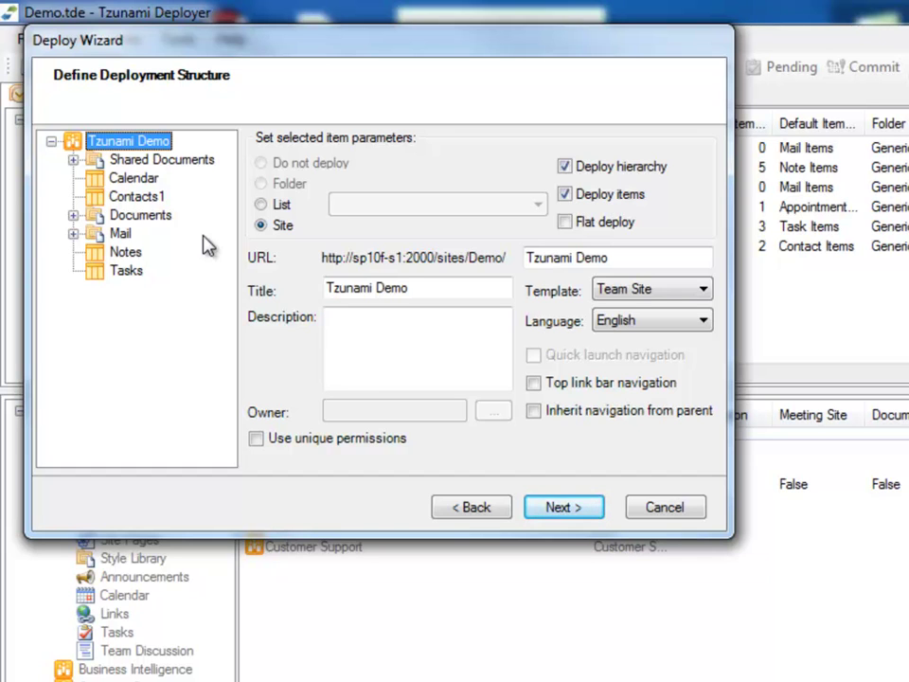
click(624, 297)
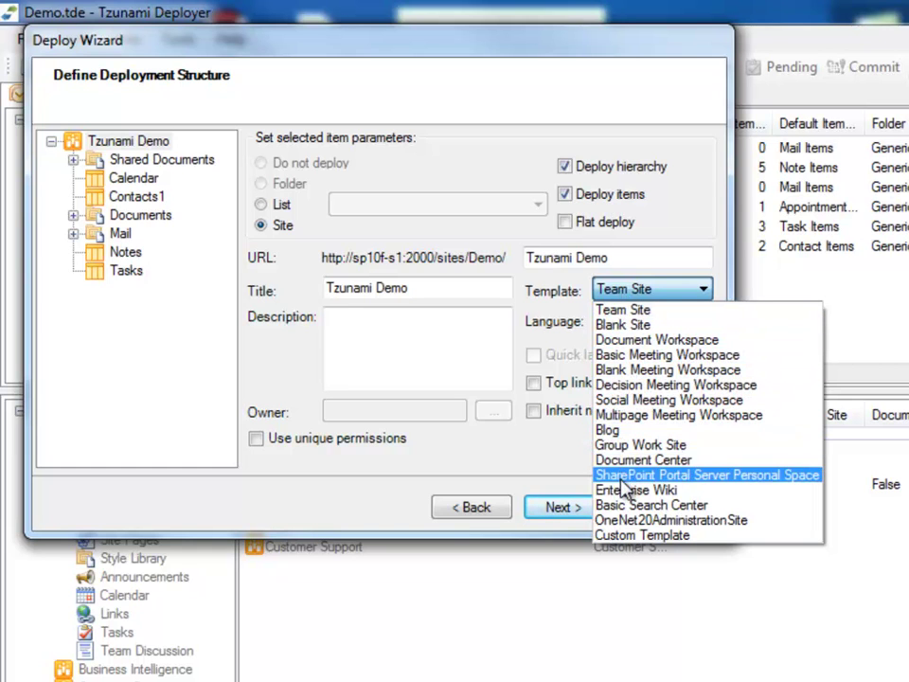
click(639, 536)
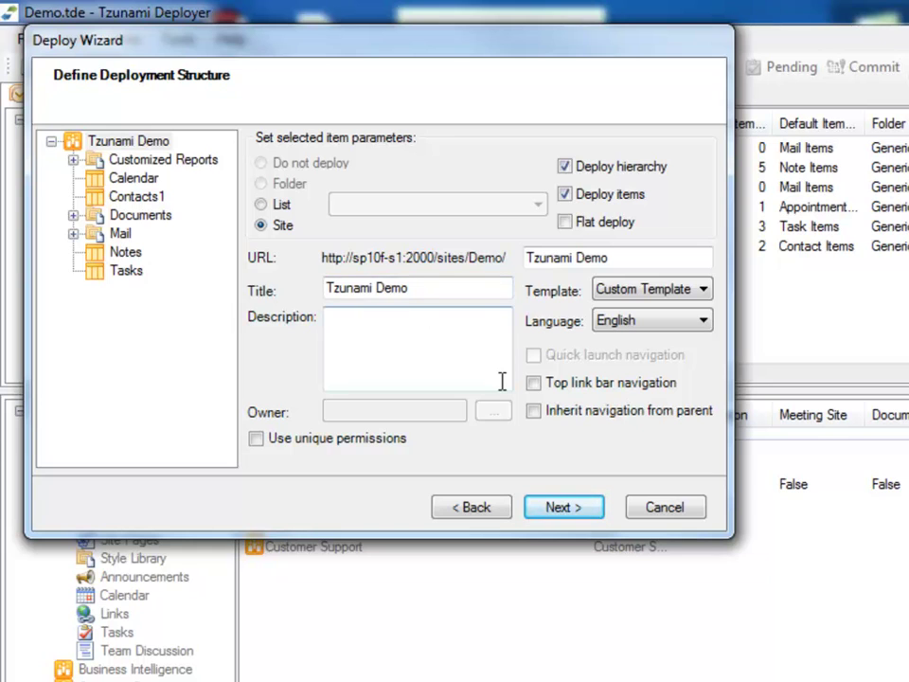
Step: Review the Calendar, Contacts1 and Documents settings, then set Mail's list type to New Custom List
click(124, 183)
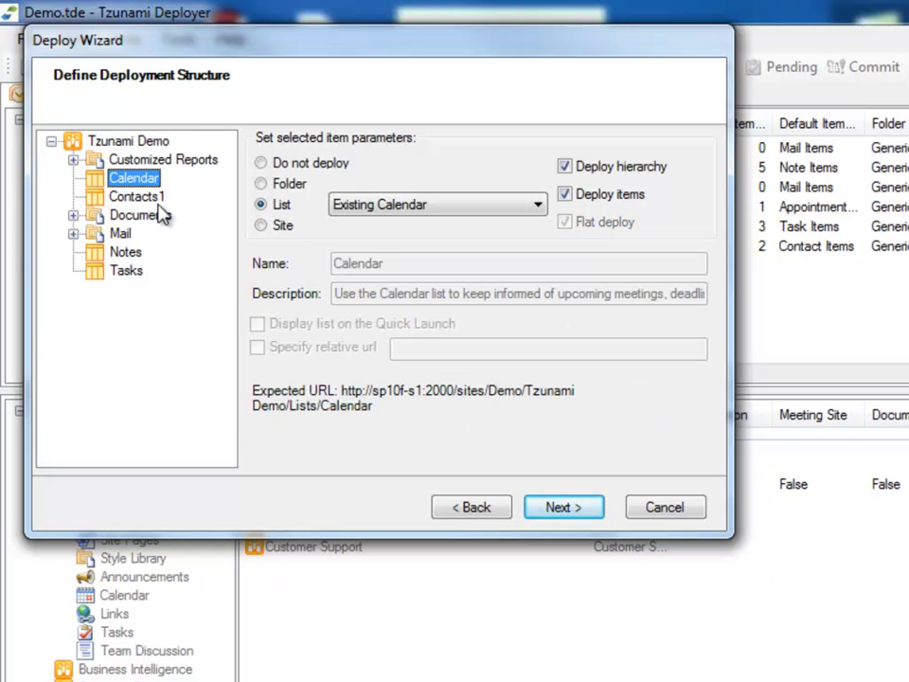
click(142, 199)
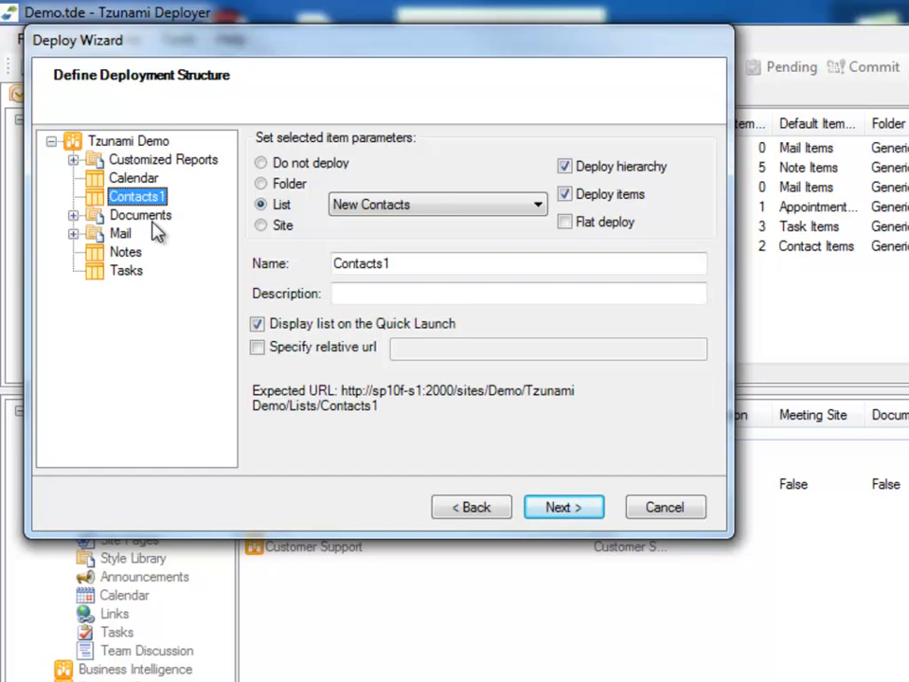
click(156, 219)
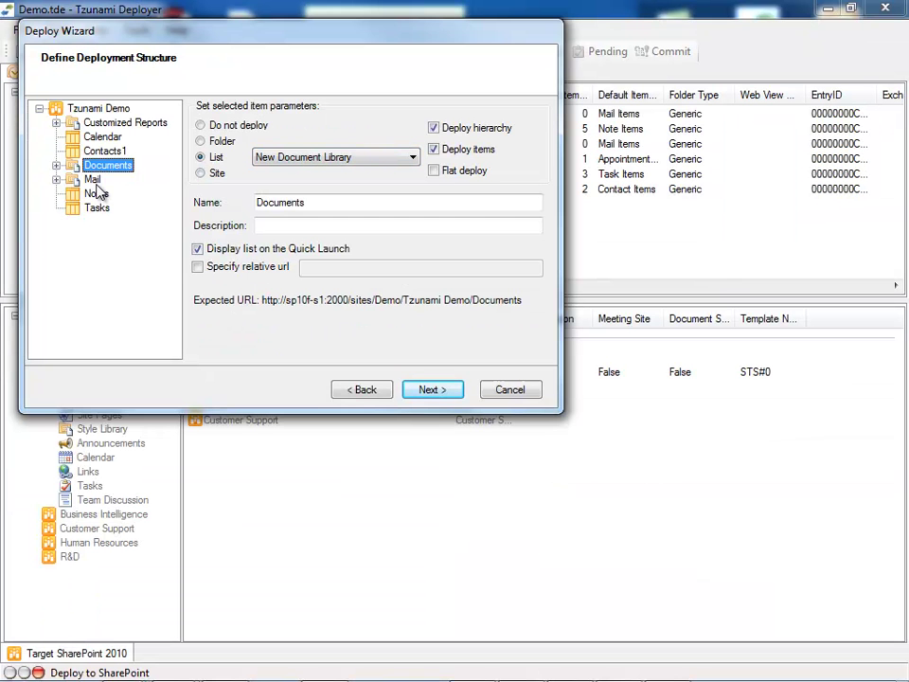
click(93, 179)
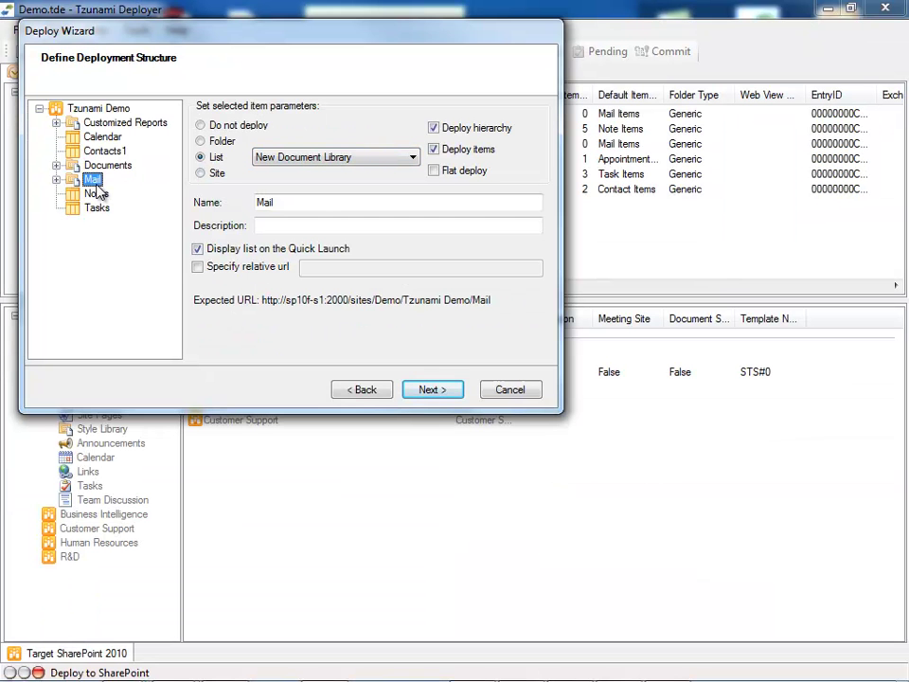
click(289, 159)
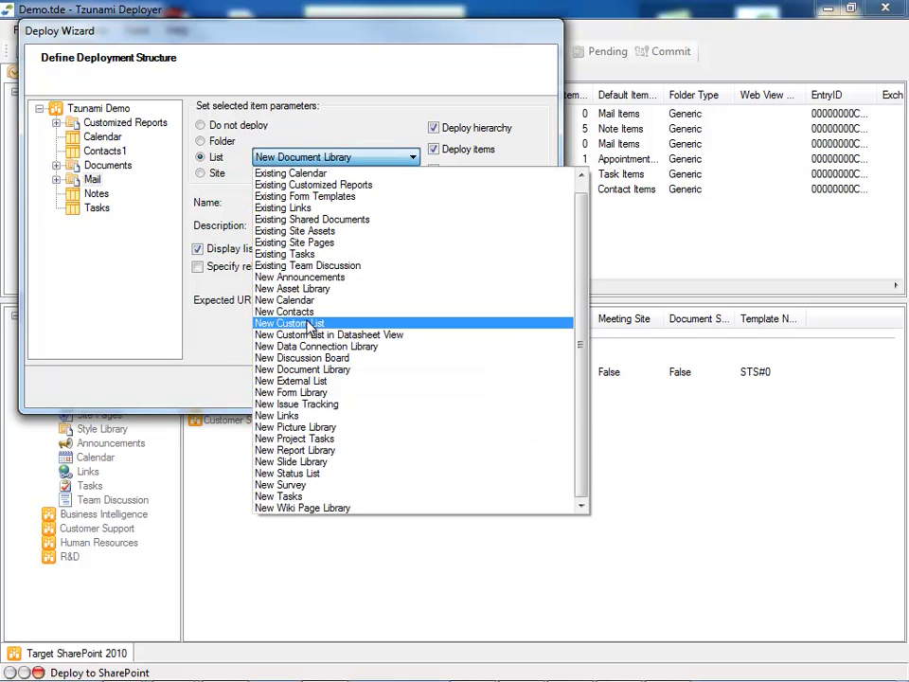
click(289, 323)
Step: Check the Notes and Tasks settings, reselect Tzunami Demo and continue to property mapping
click(97, 194)
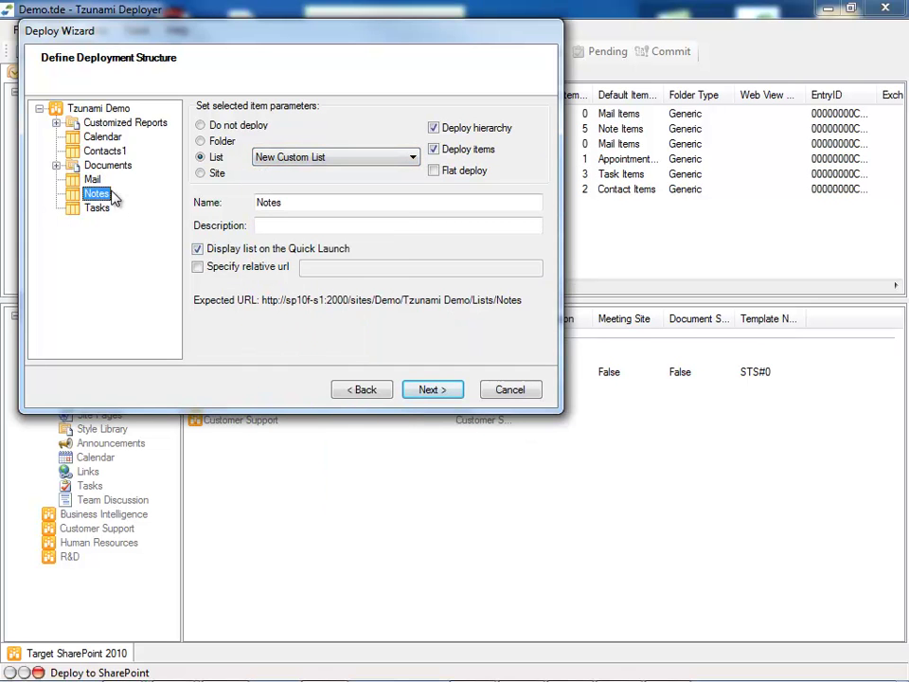
click(97, 208)
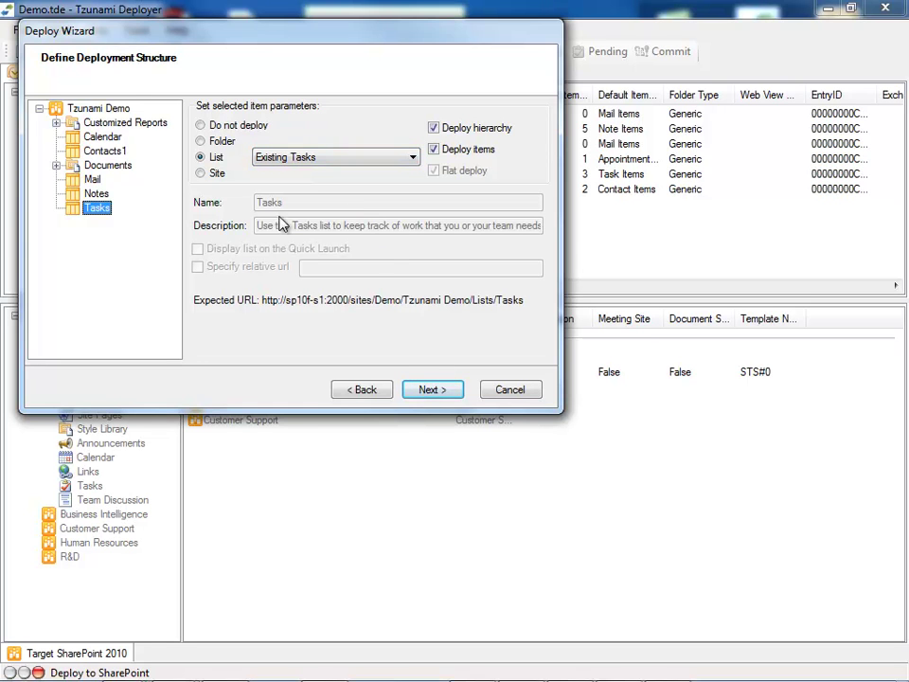
click(106, 110)
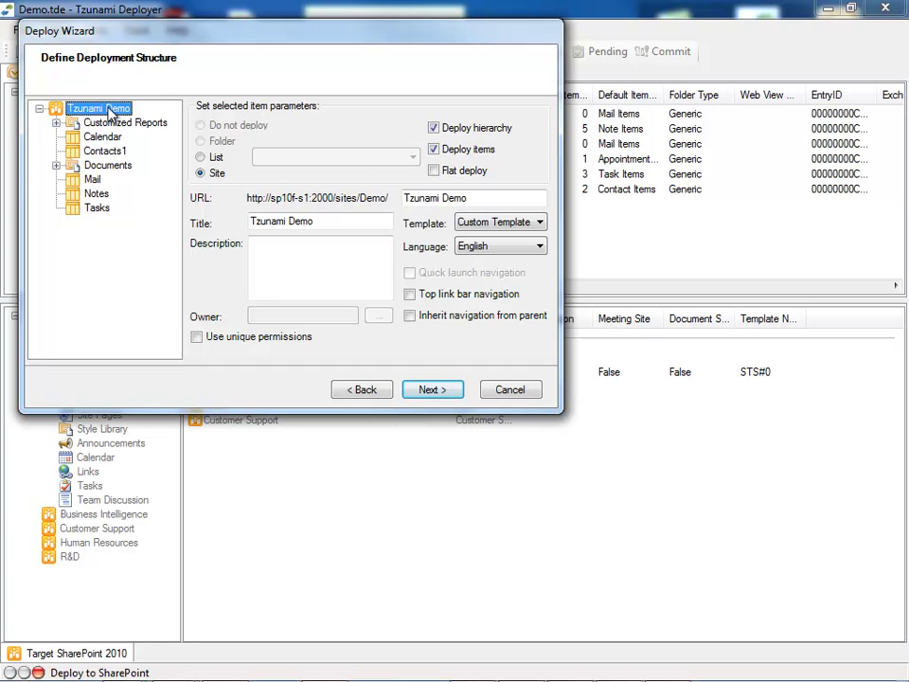
click(434, 171)
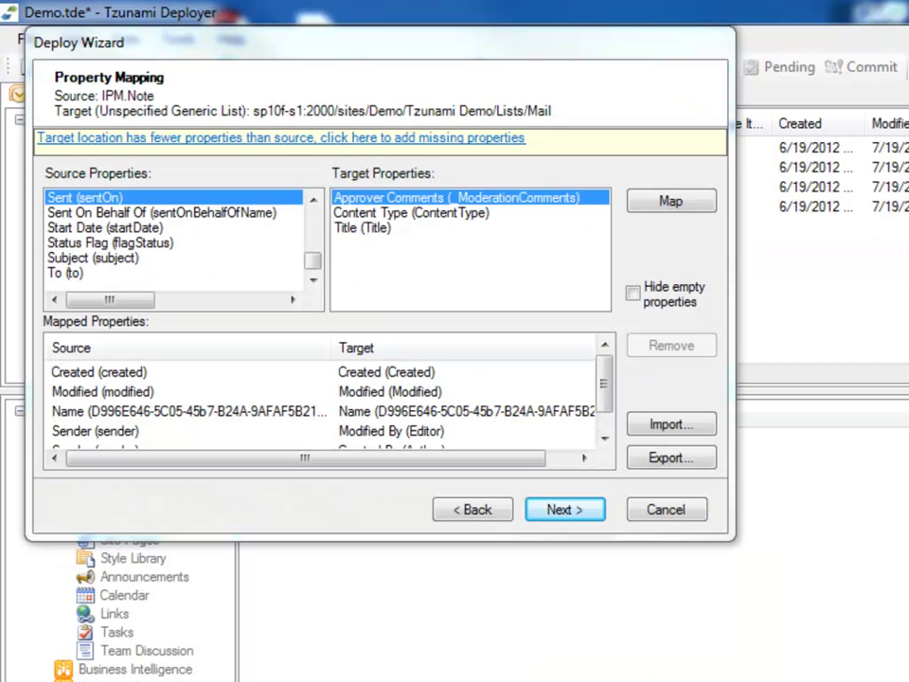
Step: Inspect the existing Created and Modified property mappings for the Mail list
click(311, 281)
click(311, 281)
click(311, 281)
click(312, 281)
click(312, 281)
click(311, 281)
click(311, 281)
click(312, 281)
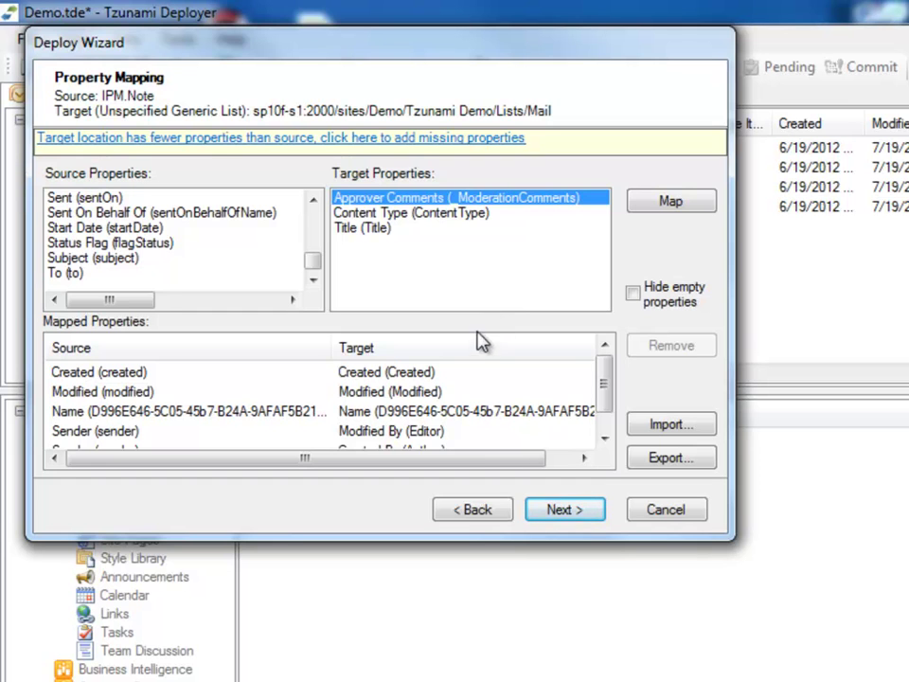
click(407, 375)
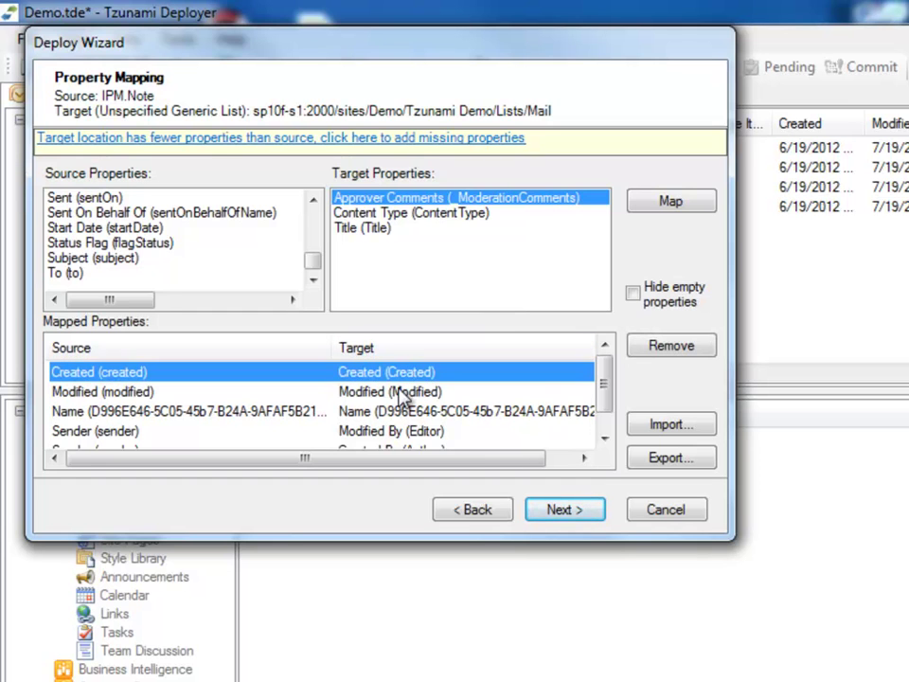
click(405, 394)
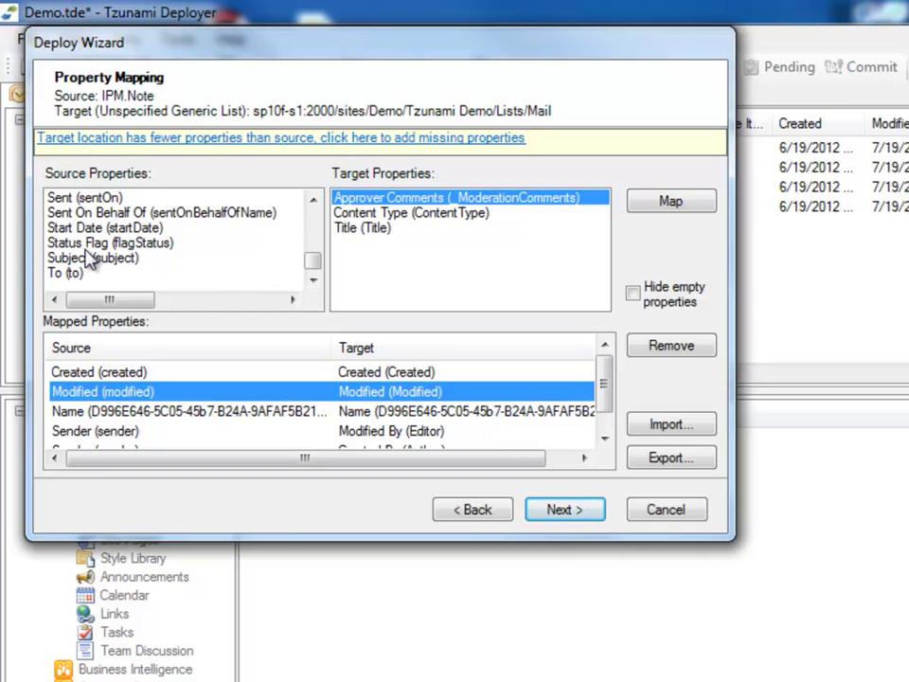
Step: Map the source Subject (subject) property onto the target Title (Title) field
click(52, 259)
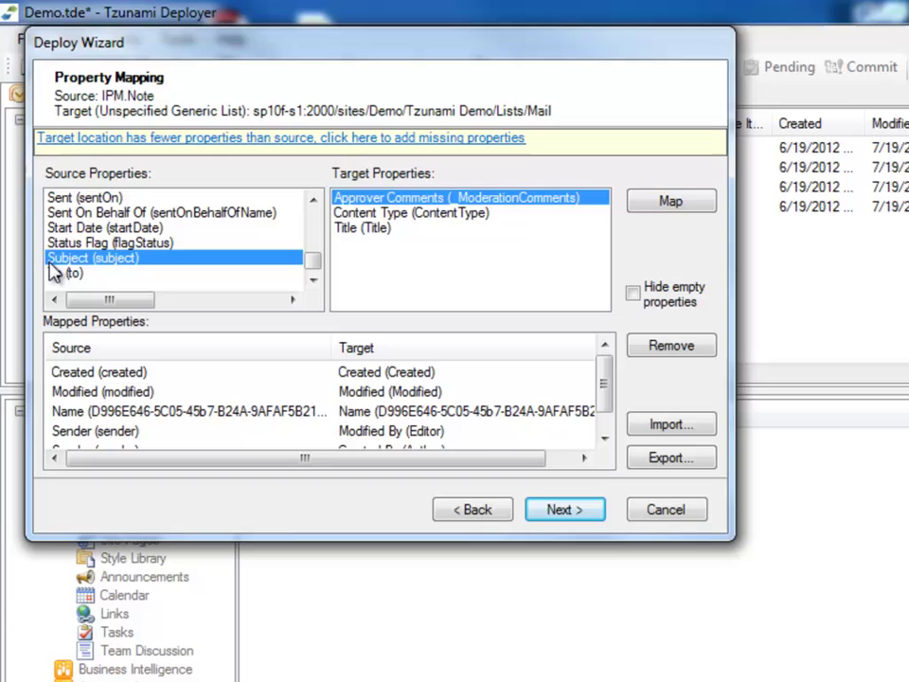
click(348, 231)
click(646, 199)
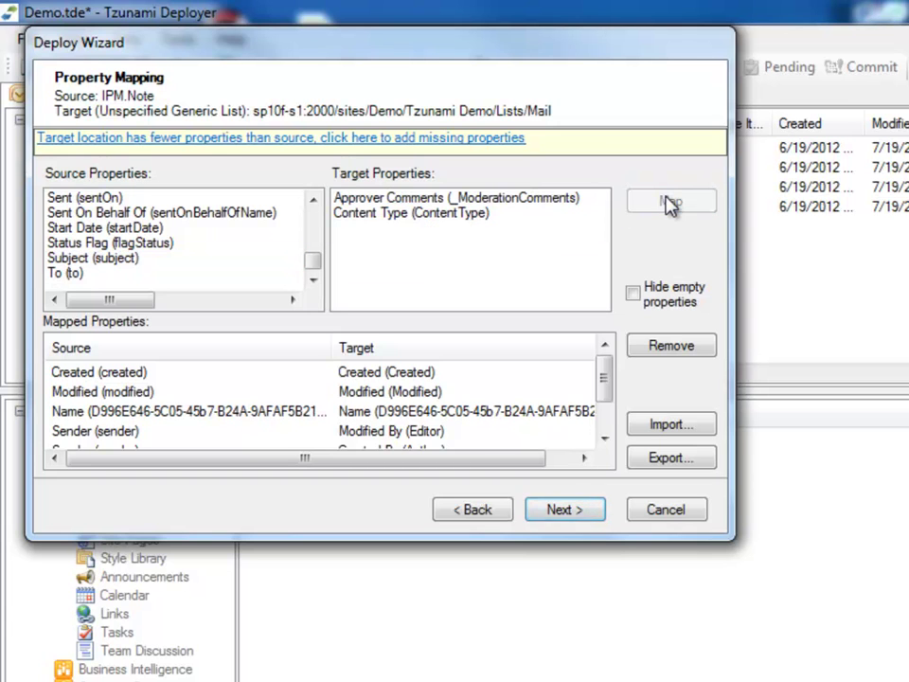
click(602, 400)
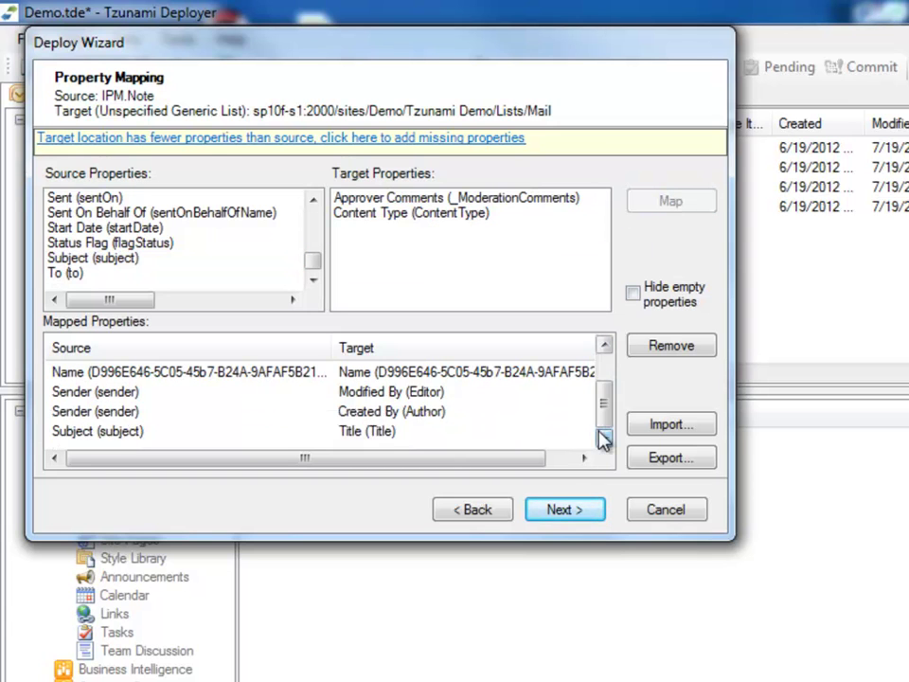
click(397, 438)
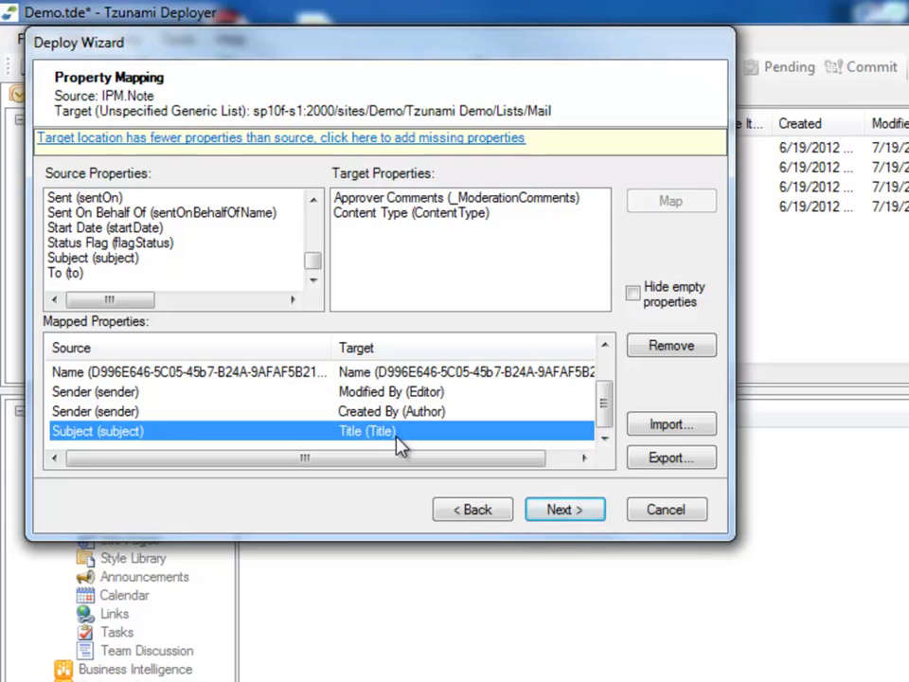
Step: Add the missing Body (body) property to the Mail list, then continue to users and groups mapping
click(379, 142)
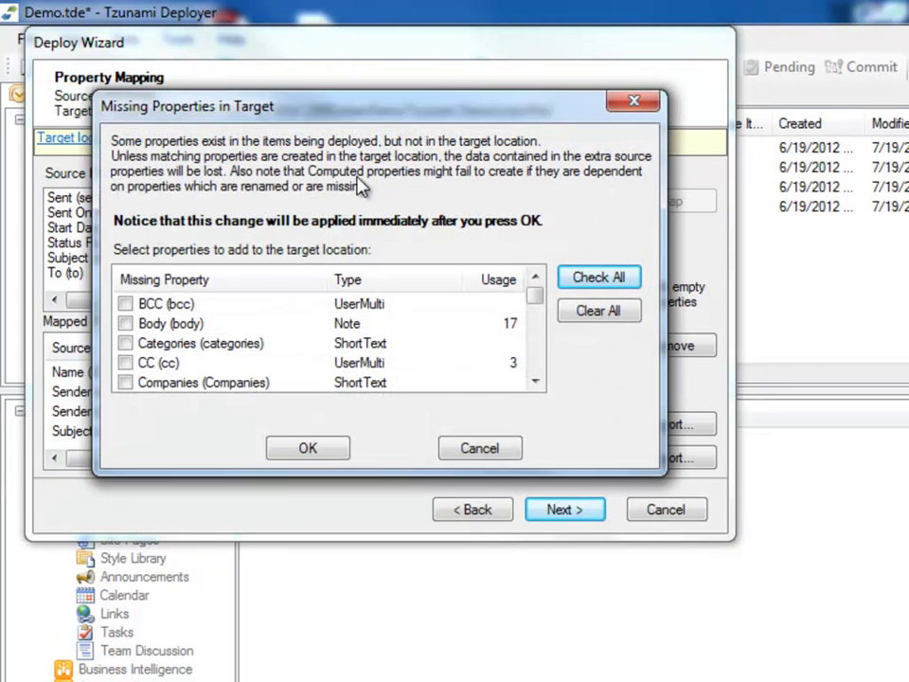
click(126, 324)
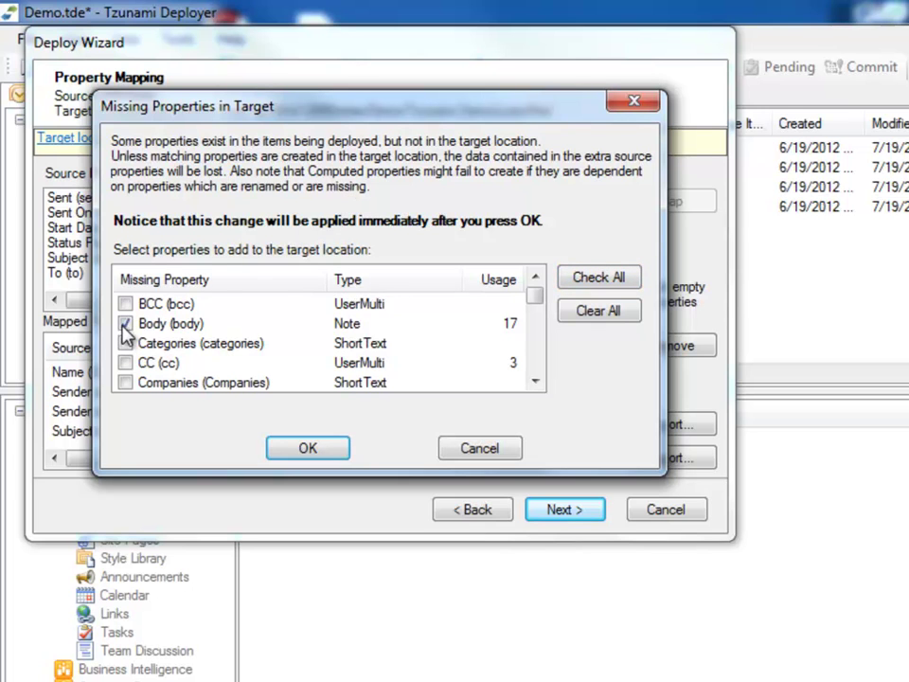
click(308, 451)
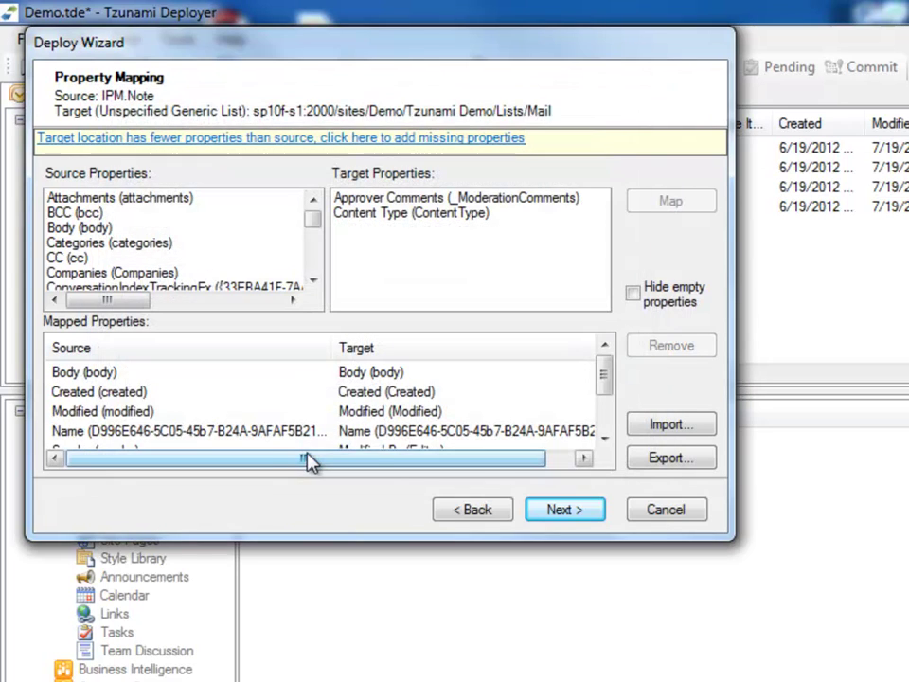
click(597, 508)
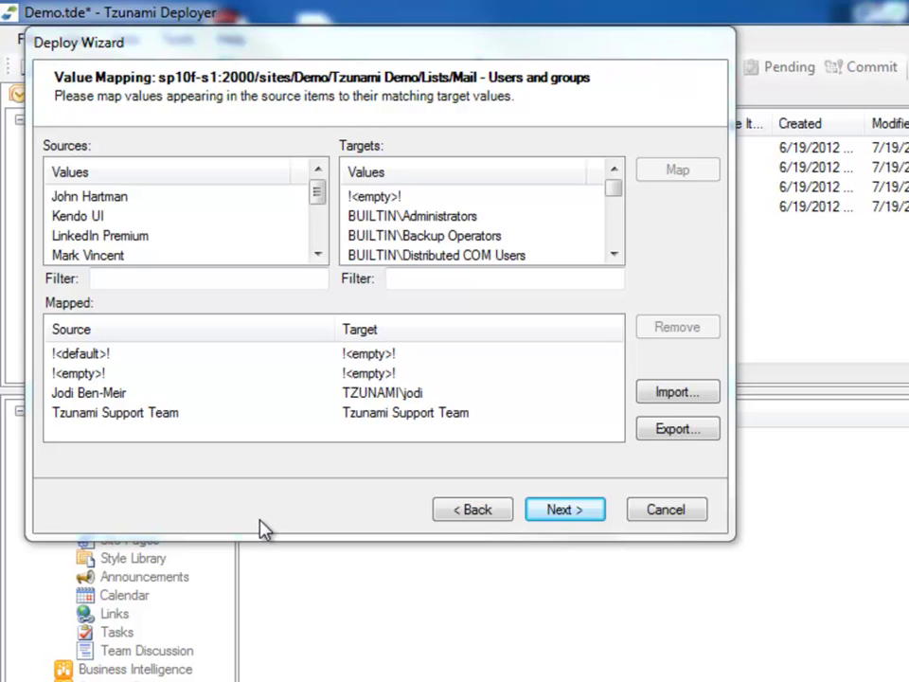
Step: Filter the target accounts by name, map the source user to its matching account, and reach Ready to Deploy
click(127, 197)
click(424, 280)
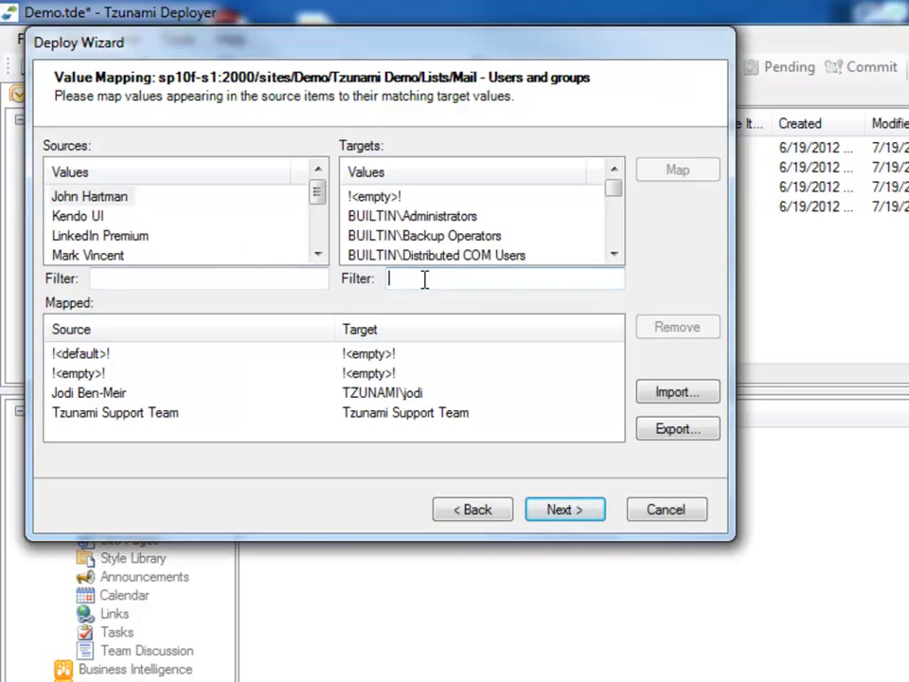
text(john)
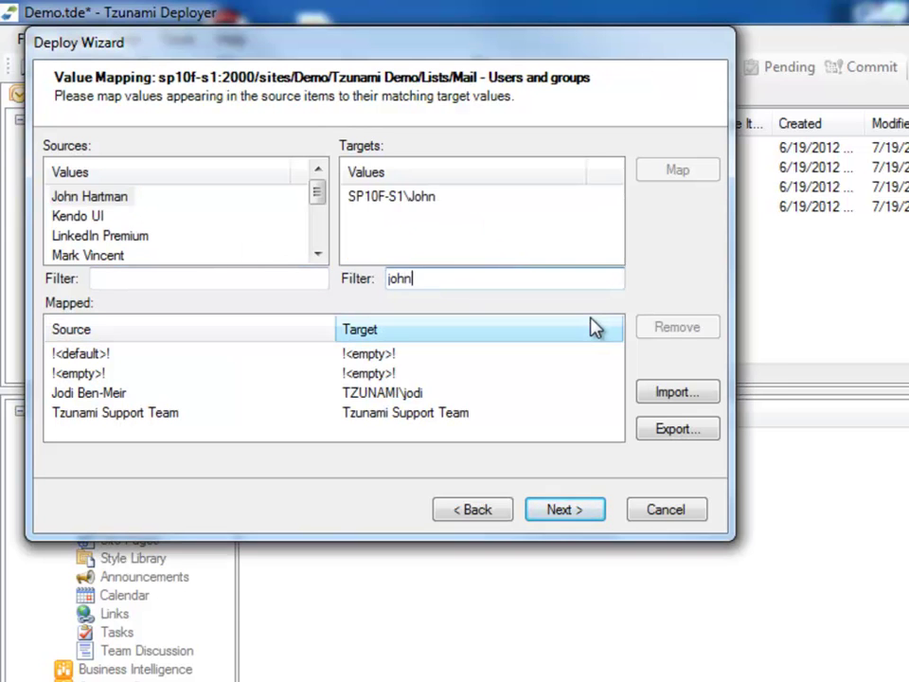
click(379, 200)
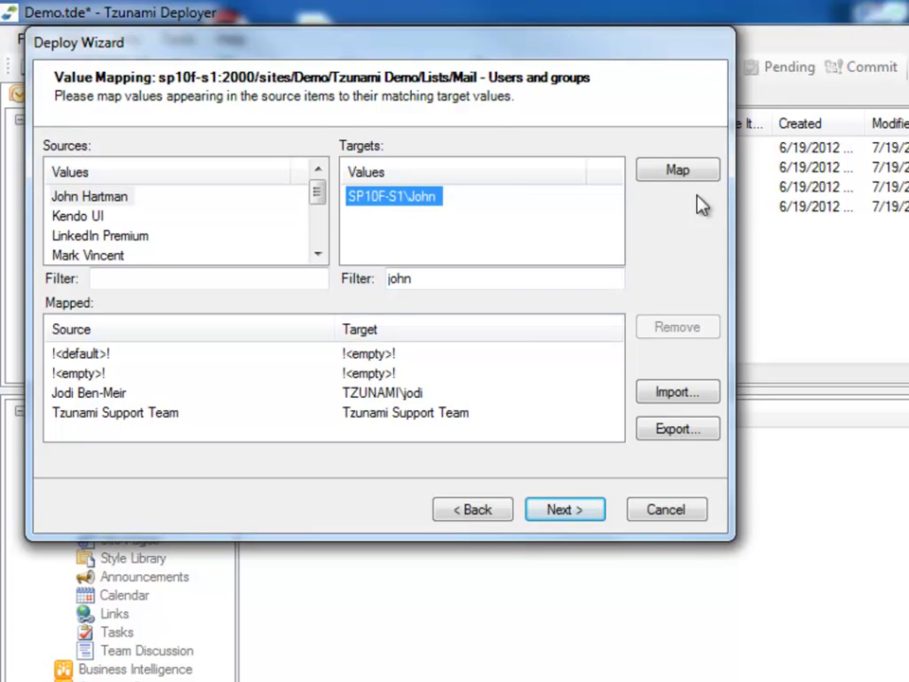
click(698, 172)
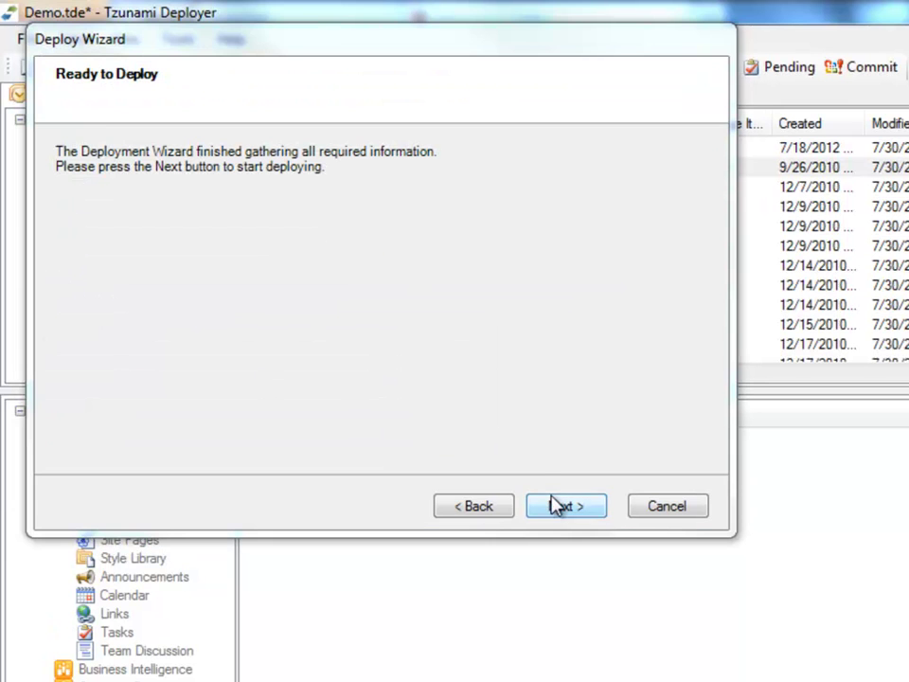
click(554, 506)
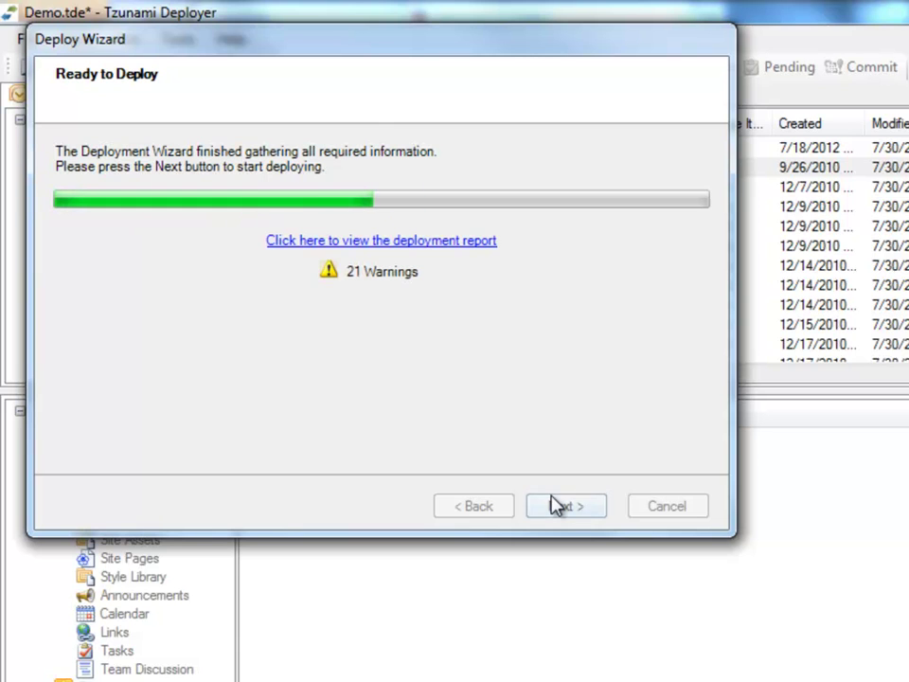
Step: Open the deployment report and scroll to the Details table listing the 21 renamed Mail items
click(454, 249)
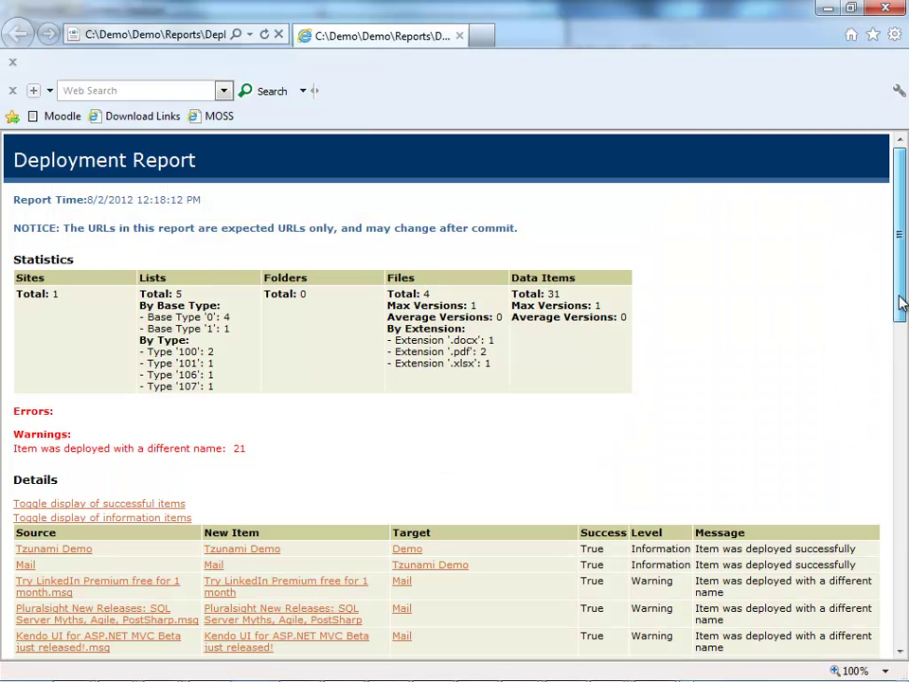
drag(900, 304, 903, 406)
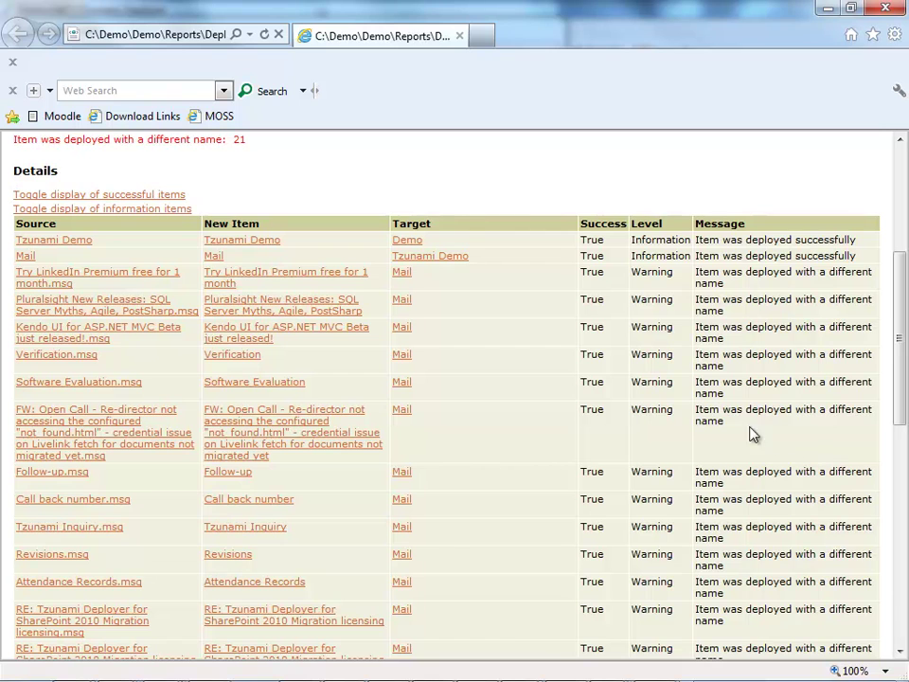
drag(740, 423, 578, 418)
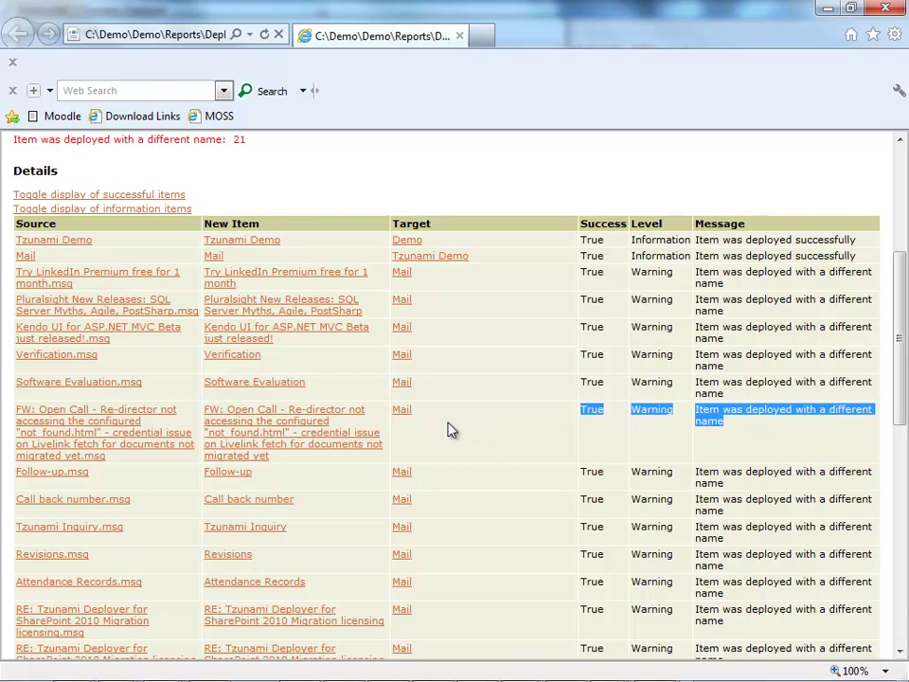
drag(421, 429, 27, 414)
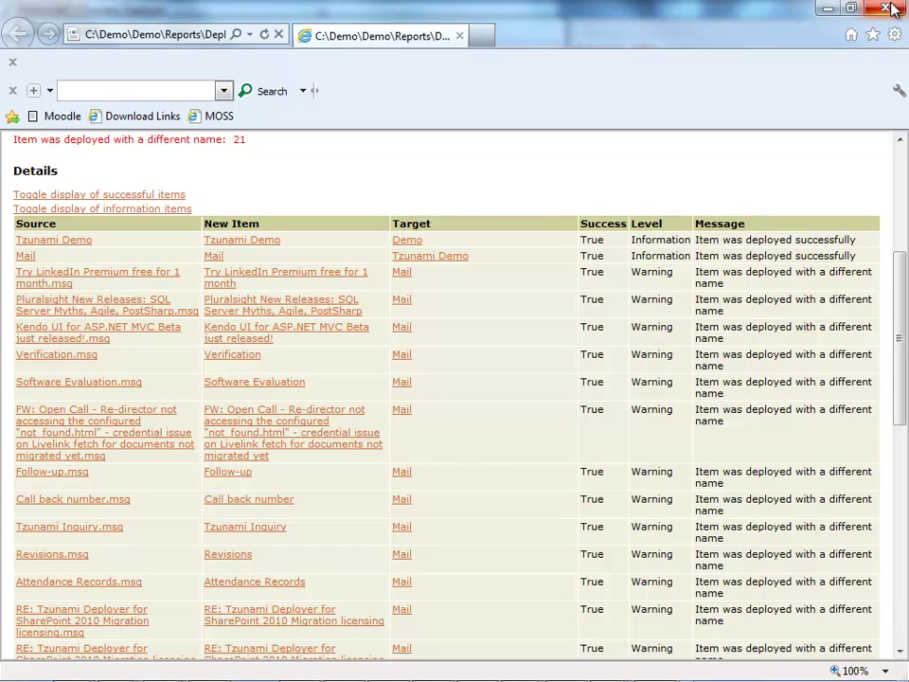
Step: Close the report, run the deployment, and check the 17 items in the SharePoint Mail list
click(890, 9)
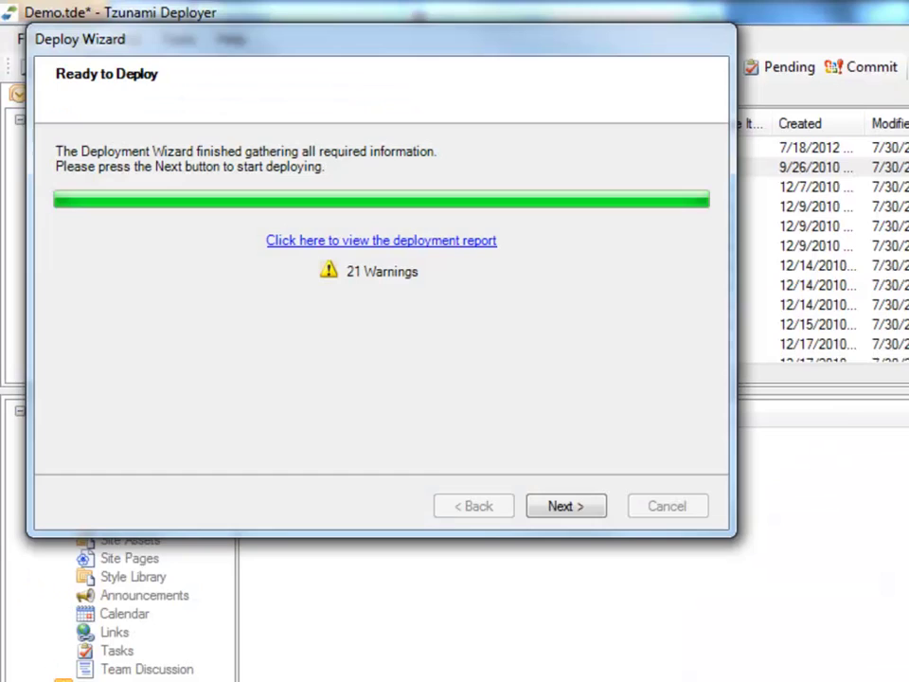
click(565, 487)
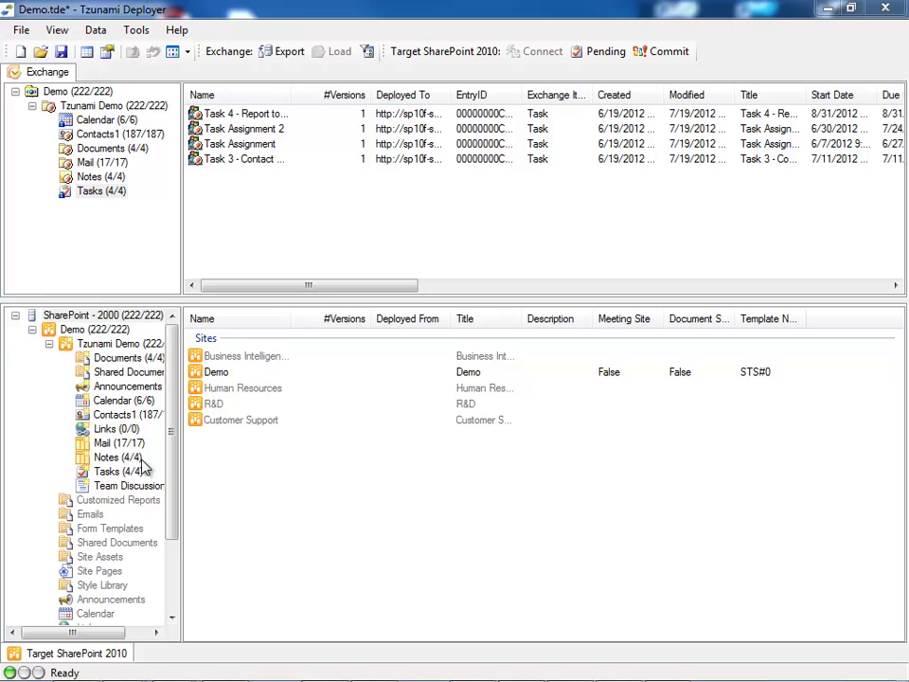
click(176, 553)
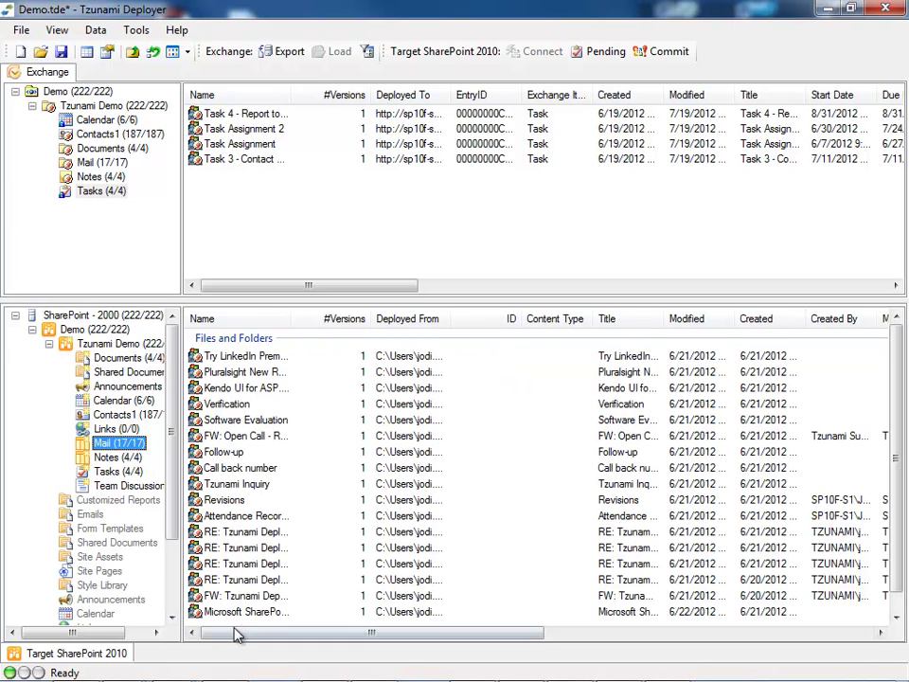
drag(241, 639, 213, 645)
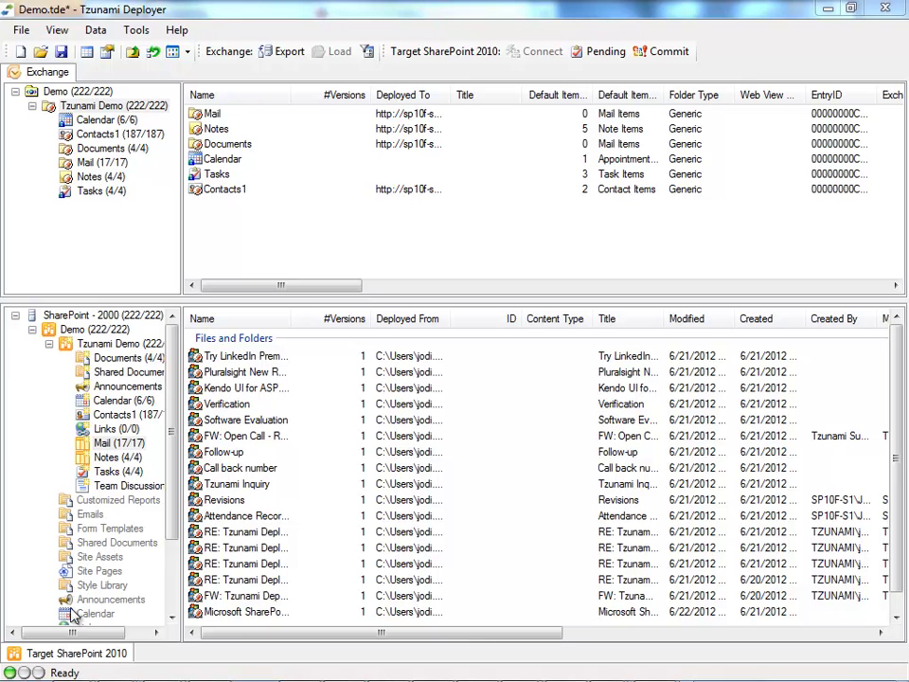
Step: Commit the deployed content to SharePoint 2010 and confirm, completing all 233 operations
click(663, 51)
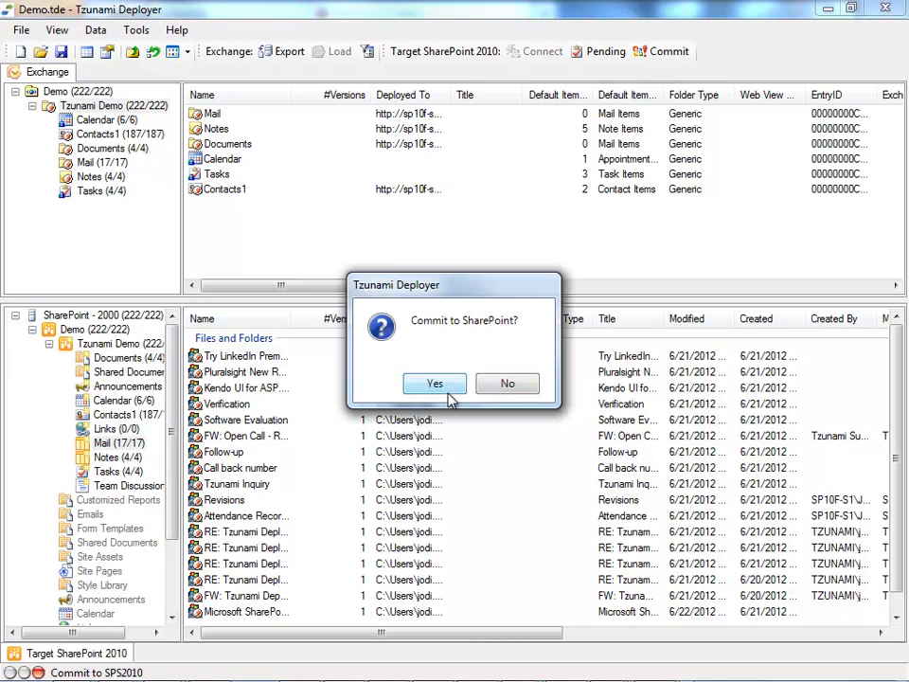
click(451, 393)
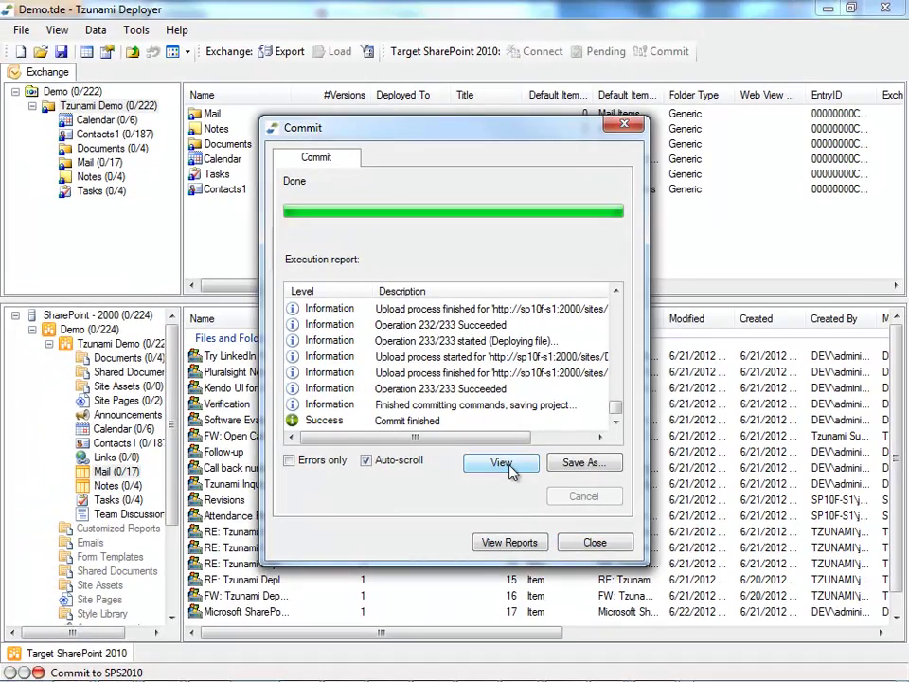
Step: Check the commit execution report, close the results, and open the Tzunami Demo site in the browser
click(510, 465)
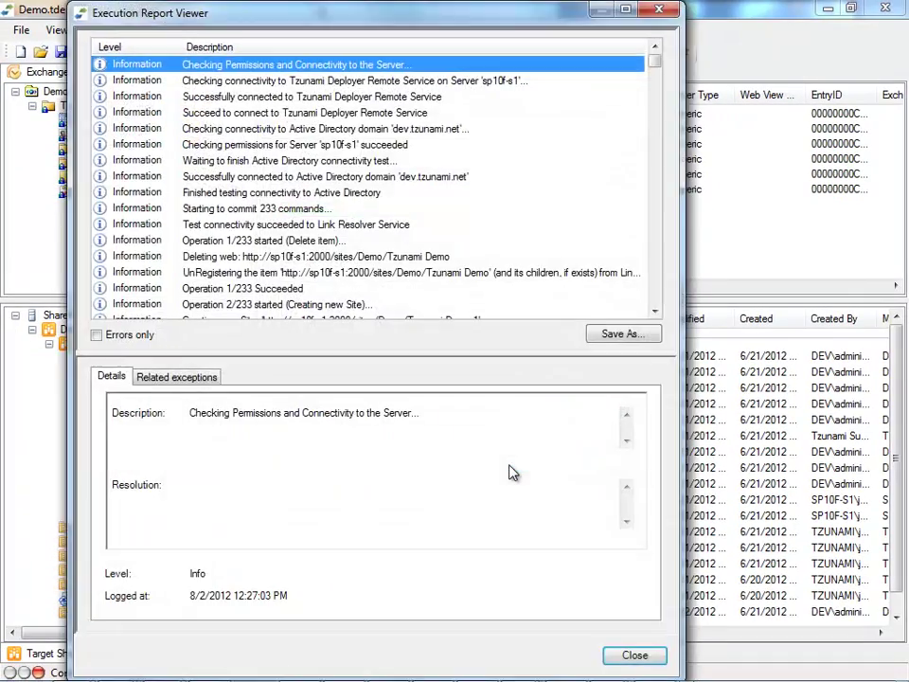
drag(661, 71, 682, 209)
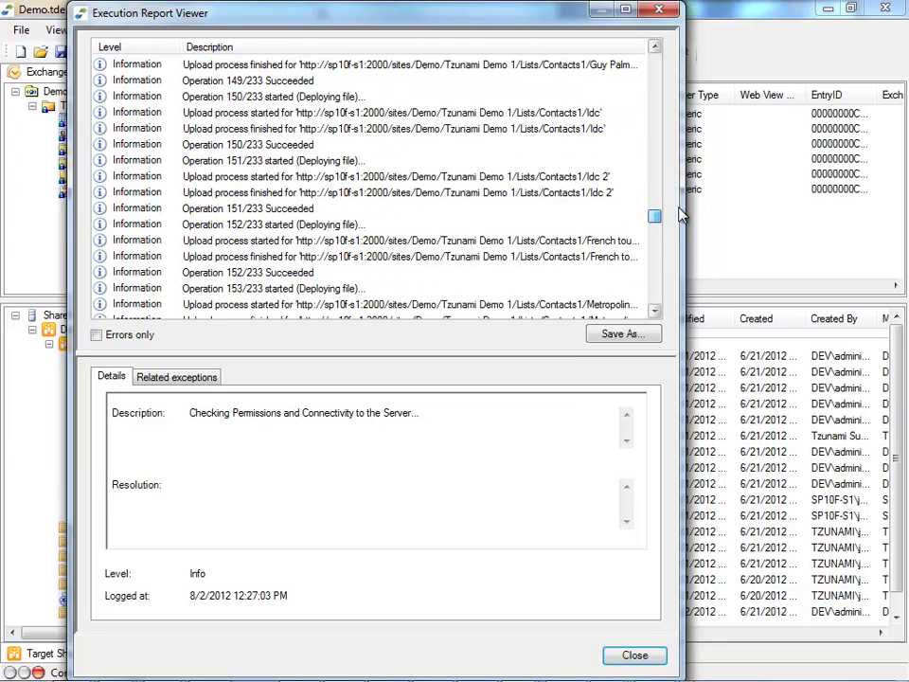
click(665, 12)
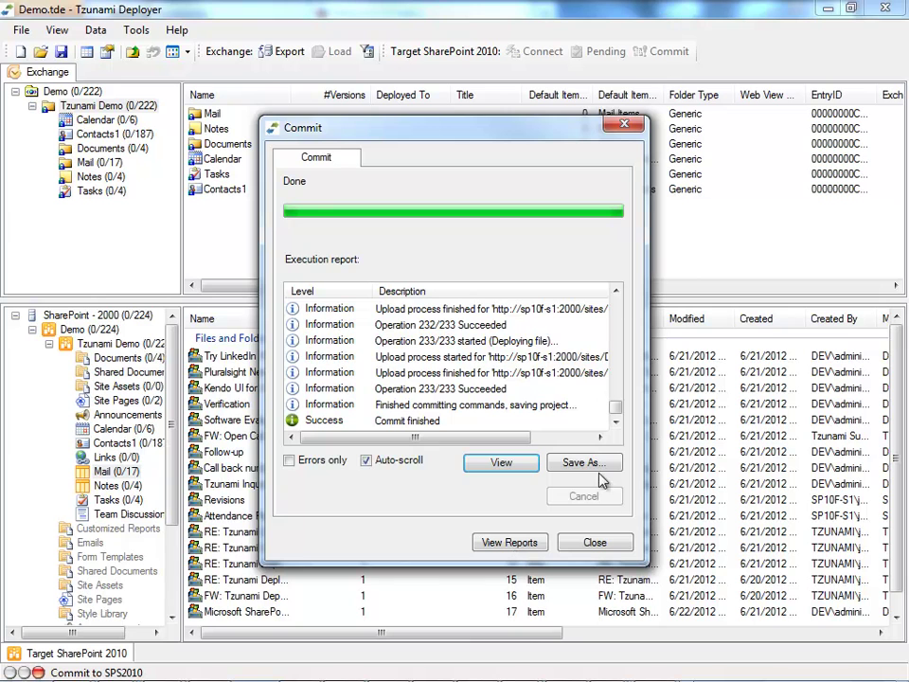
click(597, 543)
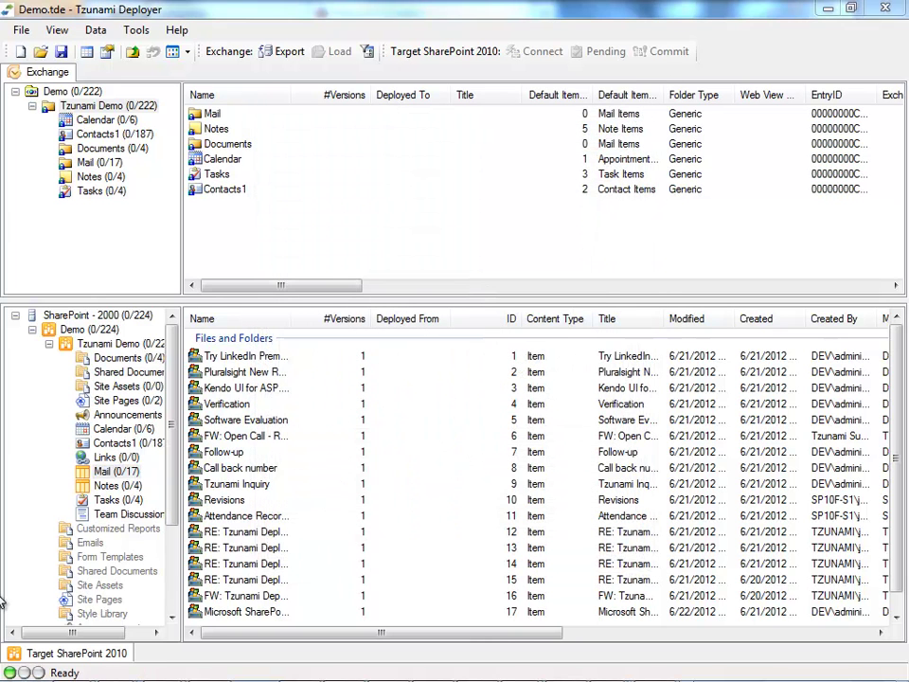
right_click(114, 347)
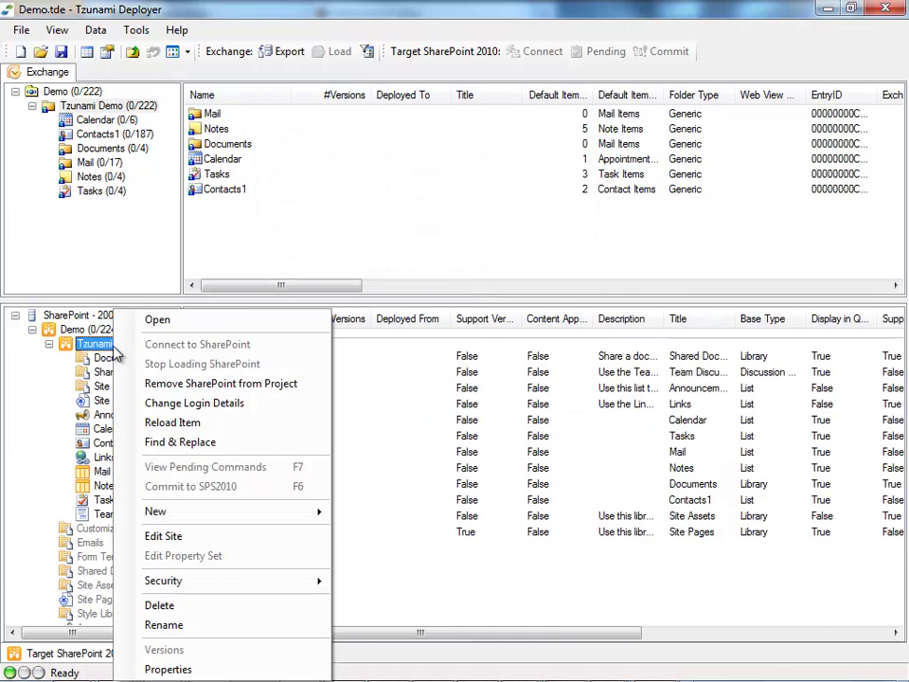
click(142, 322)
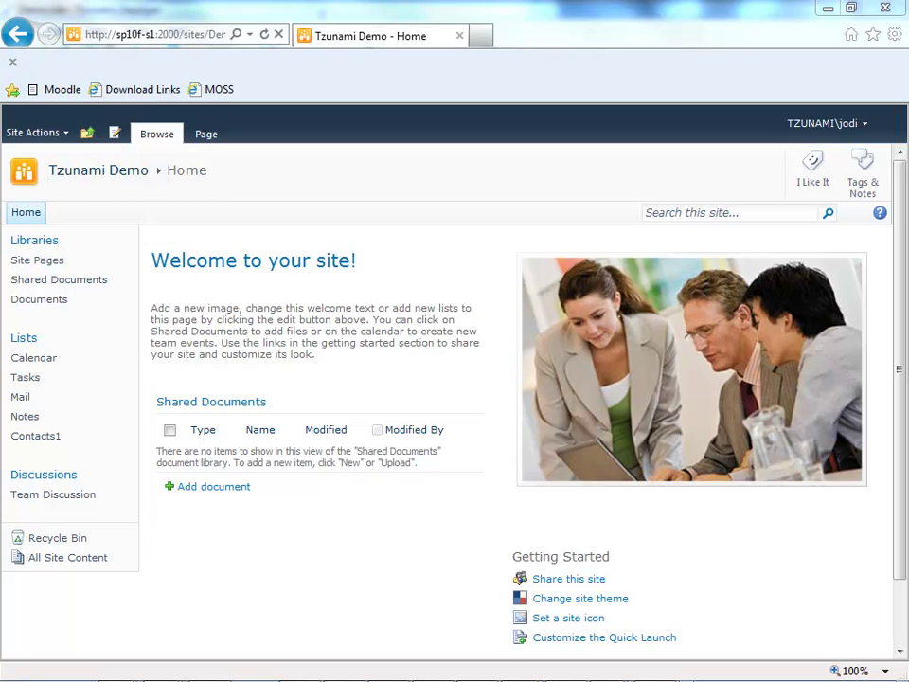
Step: Open All Site Content for Tzunami Demo to list Contacts1 (187 items) and Mail (17 items)
click(76, 566)
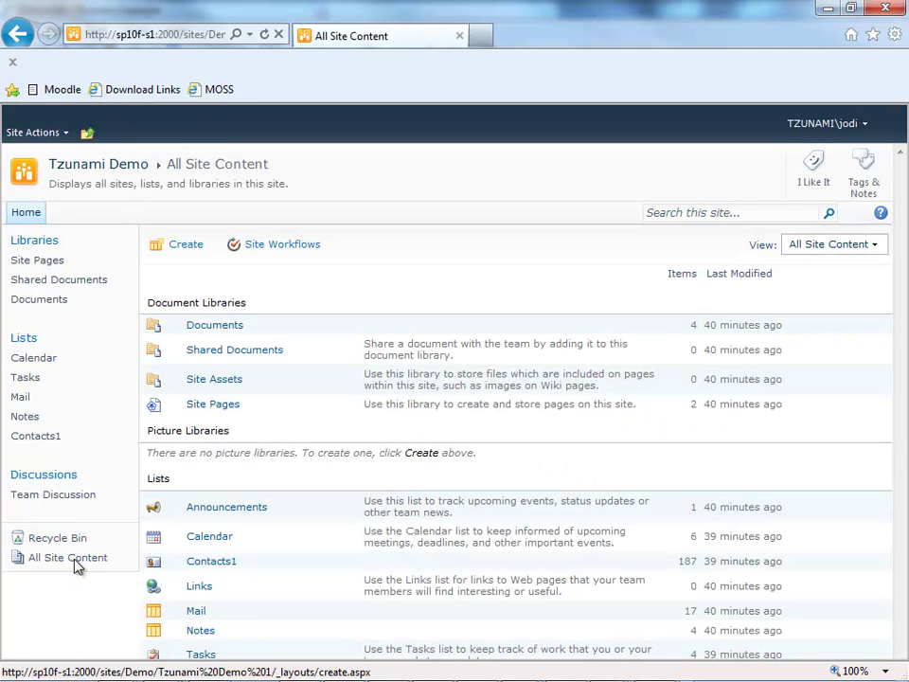